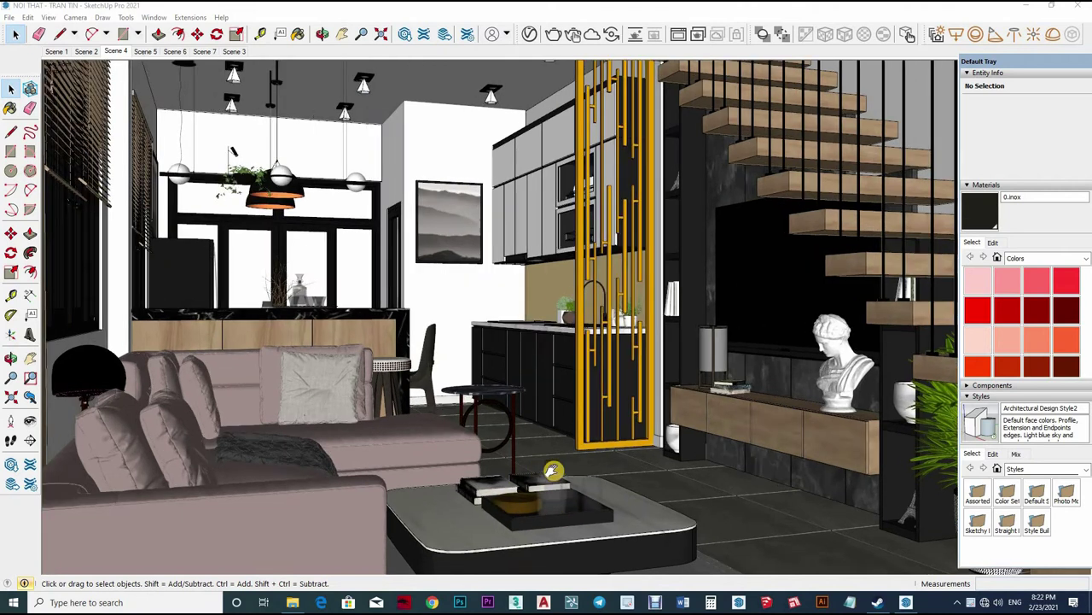
# Orbit and zoom in toward the kitchen and the sofa in front of it.
pyautogui.moveTo(586, 476); pyautogui.dragTo(480, 251, button='middle')
pyautogui.scroll(3, 480, 250)
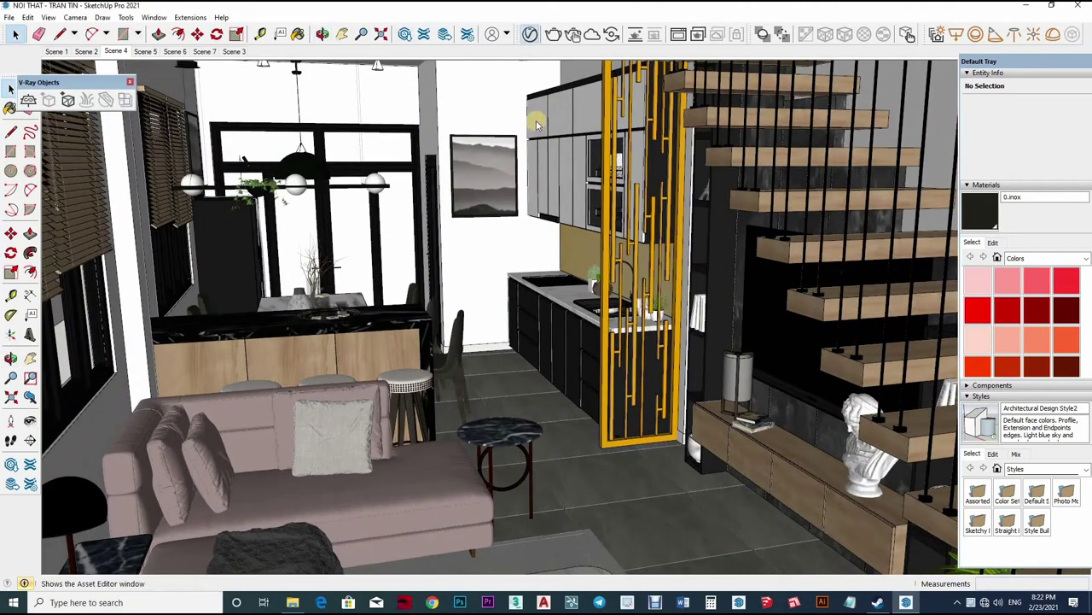
# Open the V-Ray Asset Editor, select the sofa and activate the Paint Bucket.
pyautogui.click(529, 35)
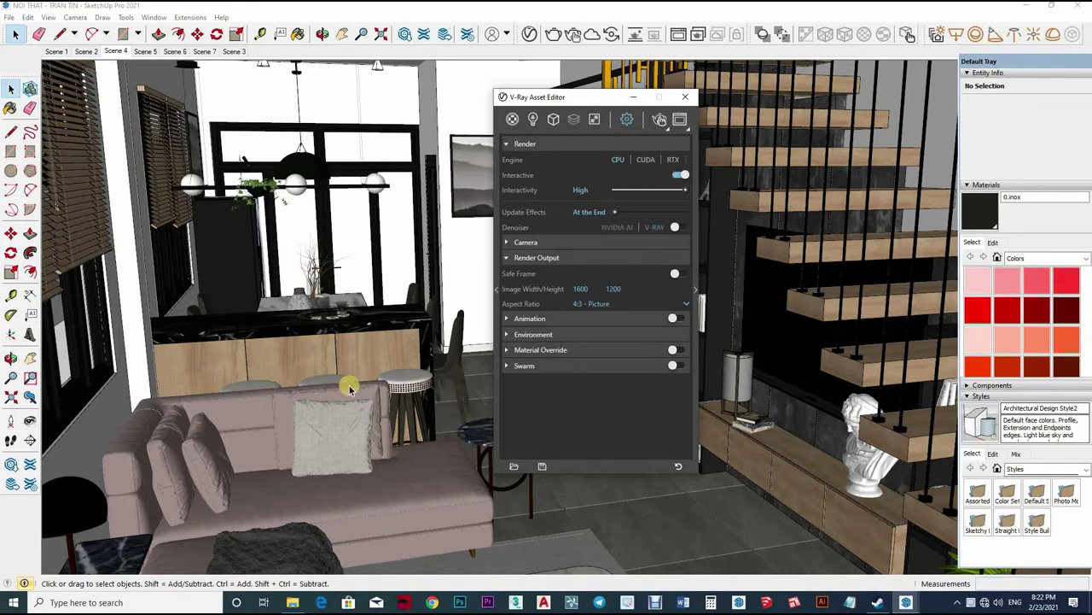
pyautogui.click(260, 398)
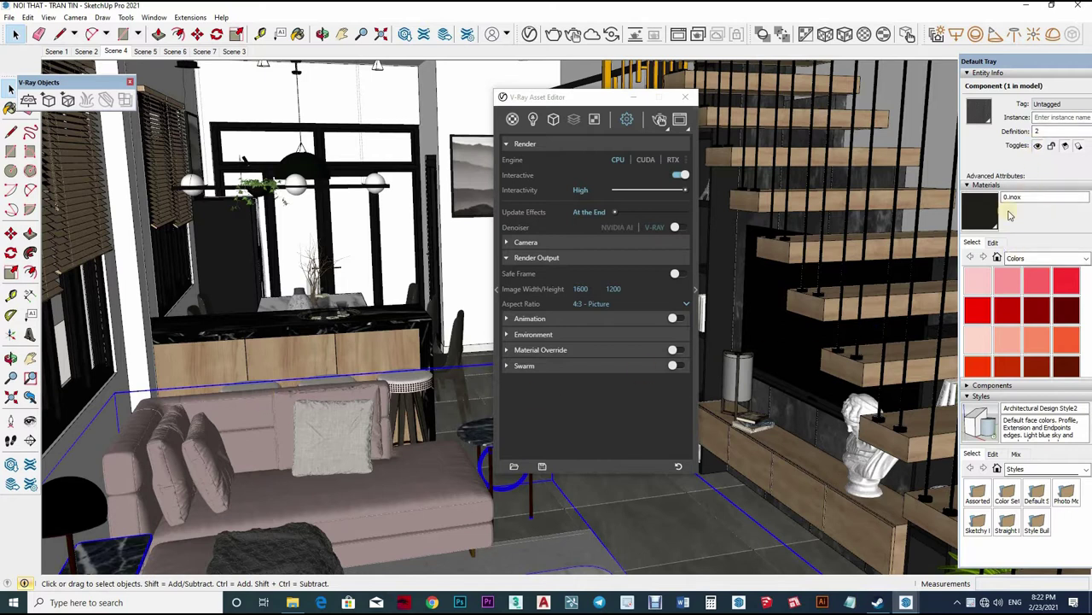
pyautogui.press('b')
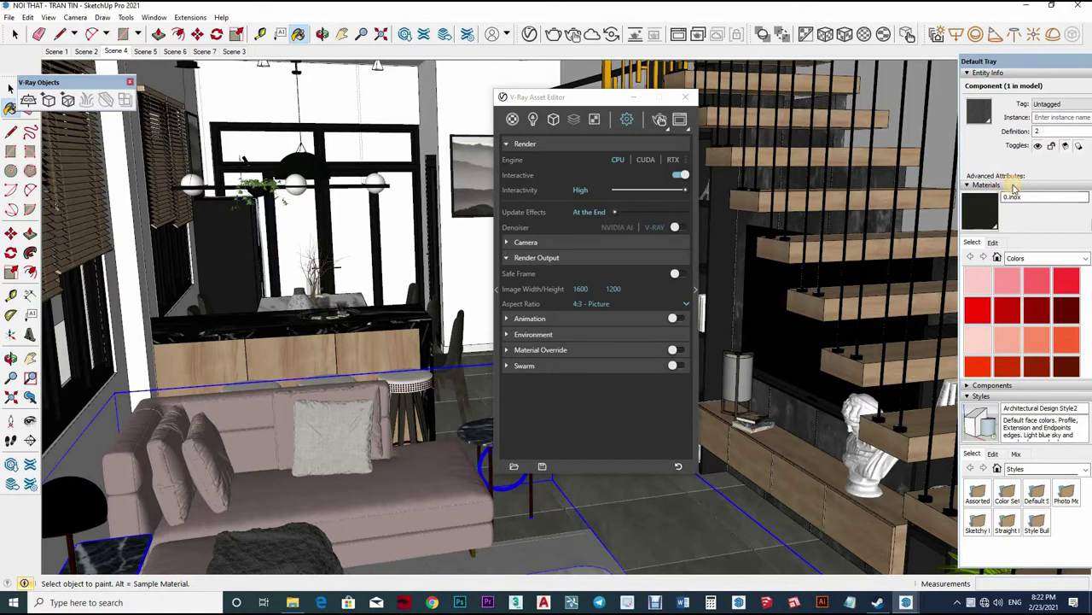
# Collapse and restore the tray's Materials panel, expand Components, and undock the Default Tray.
pyautogui.click(998, 185)
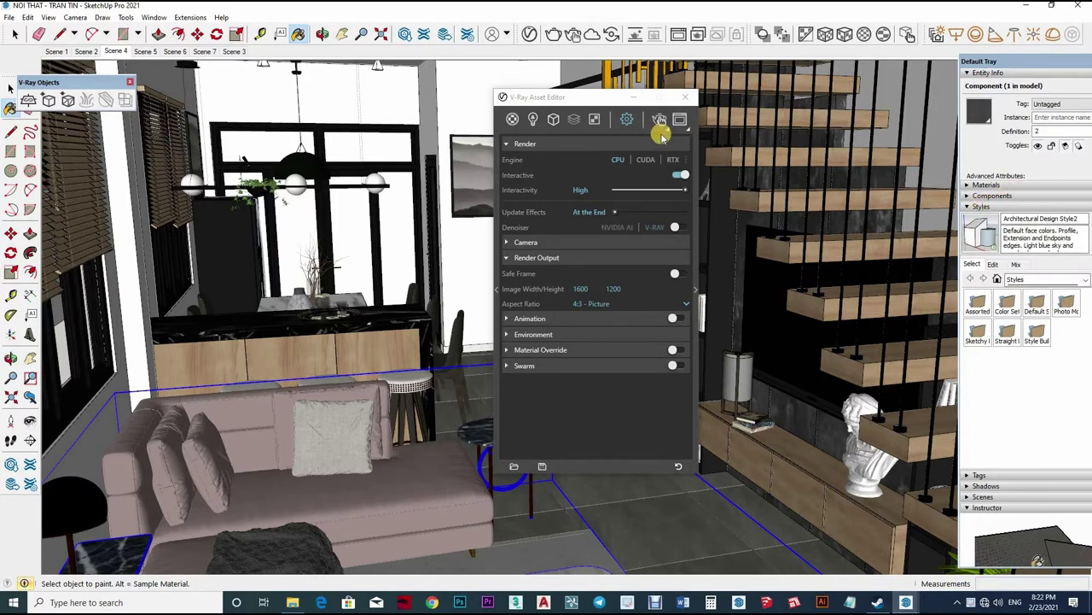
pyautogui.click(1020, 186)
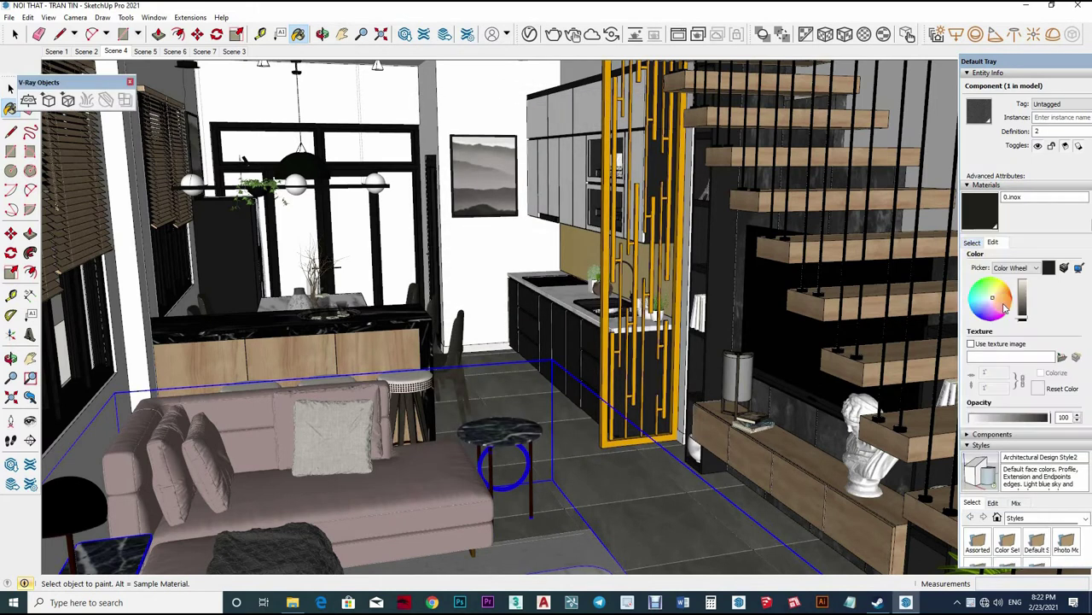
pyautogui.scroll(-3, 1017, 388)
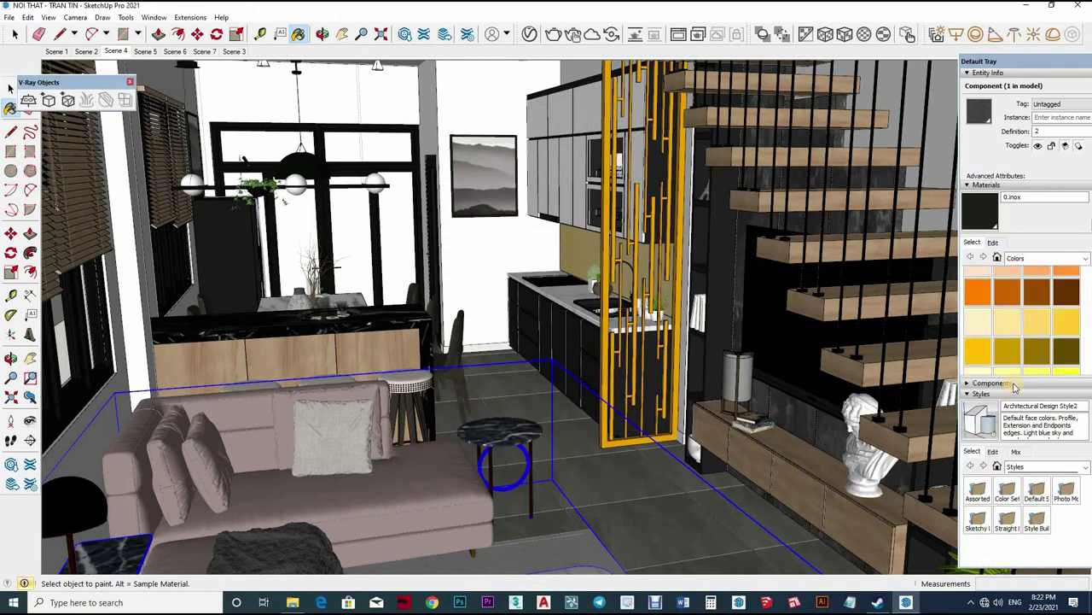
pyautogui.click(1014, 386)
pyautogui.moveTo(1007, 60); pyautogui.dragTo(960, 52)
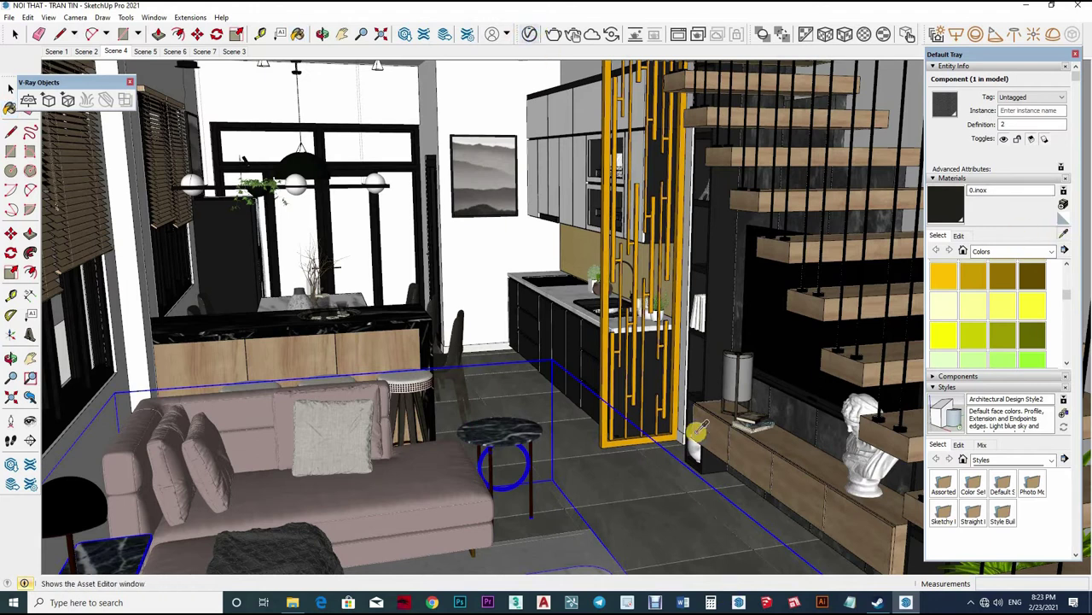
# Keep 0.80 reflection glossiness on the current material and sample the sofa's material.
pyautogui.click(647, 310)
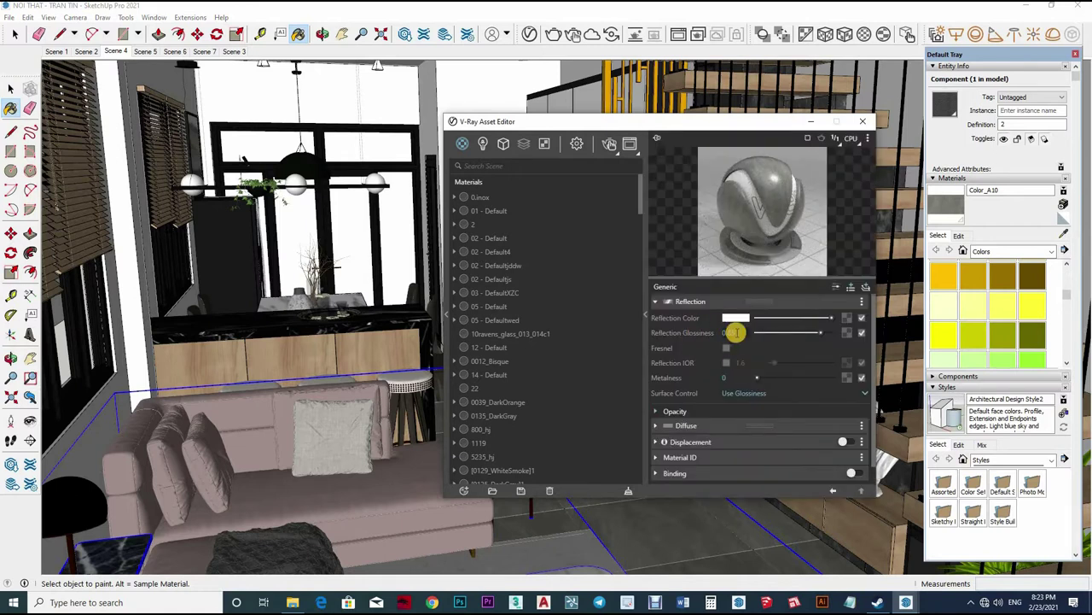
pyautogui.press('Return')
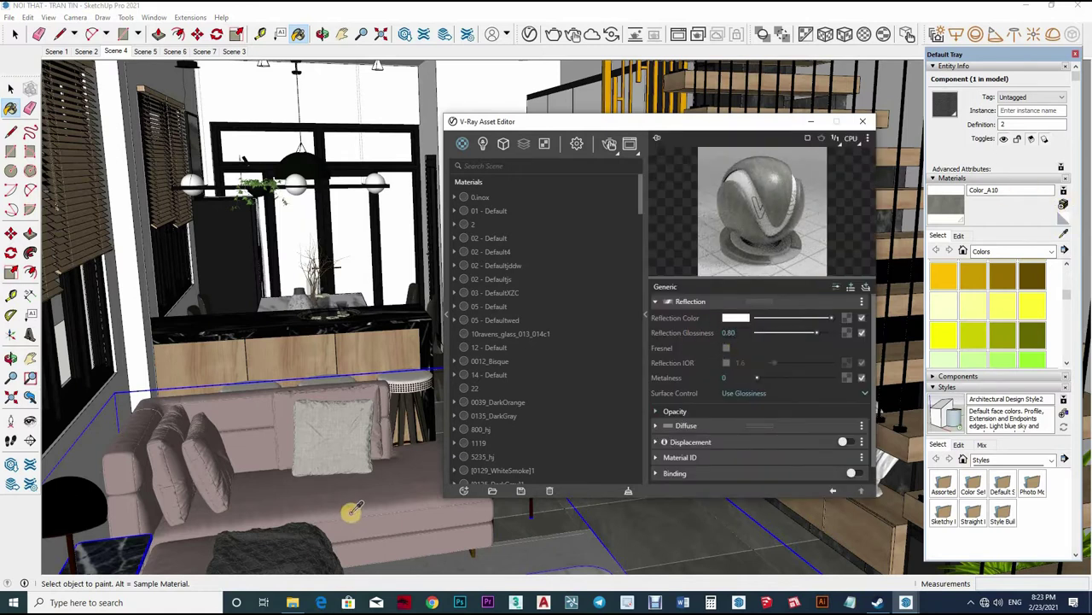
pyautogui.keyDown('alt'); pyautogui.click(353, 510); pyautogui.keyUp('alt')
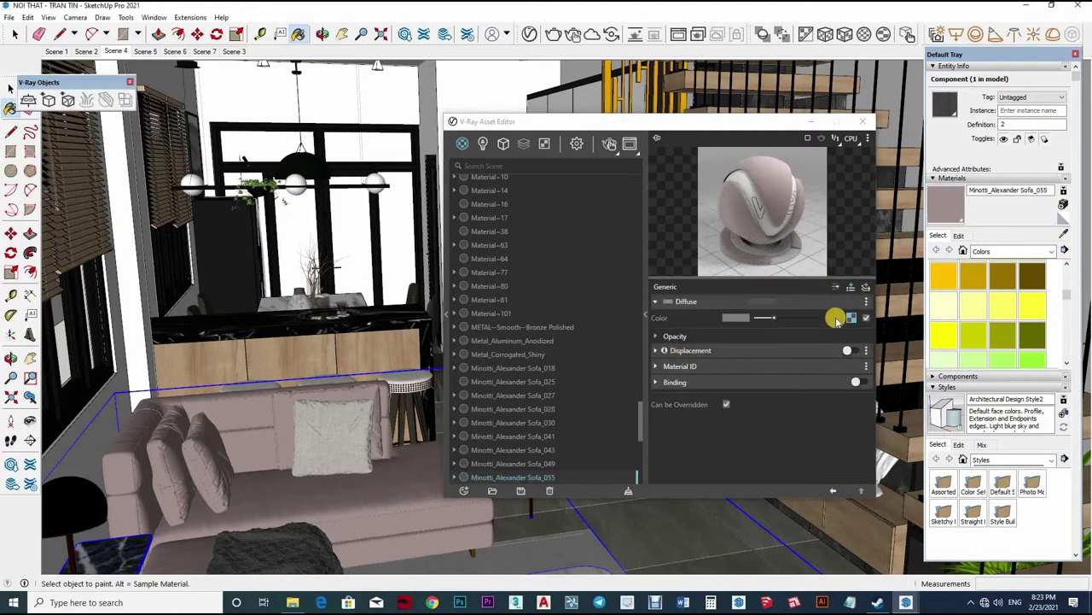
# Add a Reflective Coat to Minotti_Alexander Sofa_055 with black reflection colour and 0.95 glossiness.
pyautogui.click(851, 287)
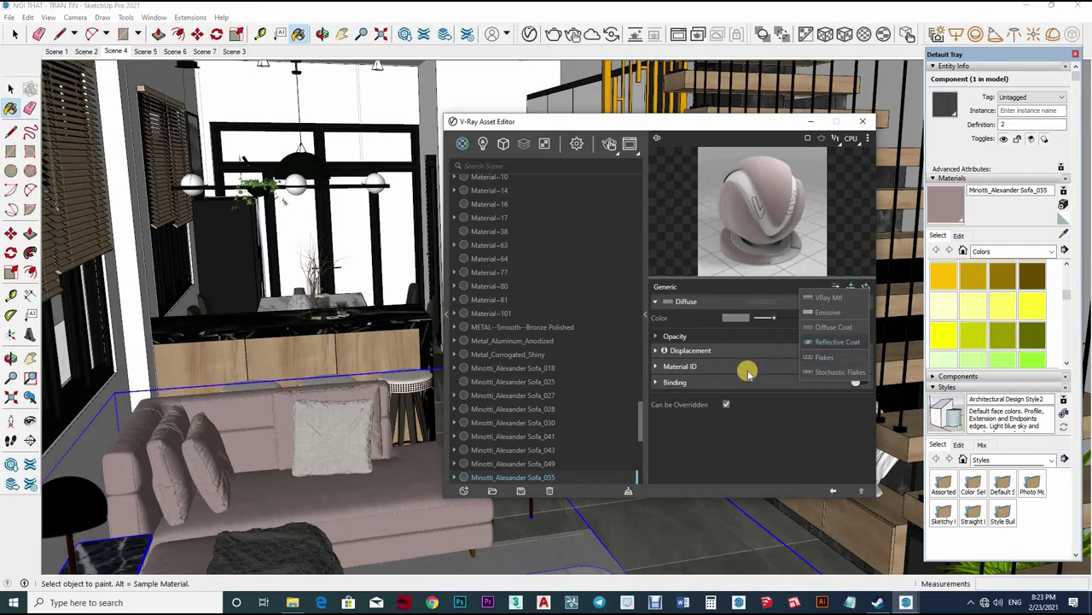
pyautogui.click(835, 341)
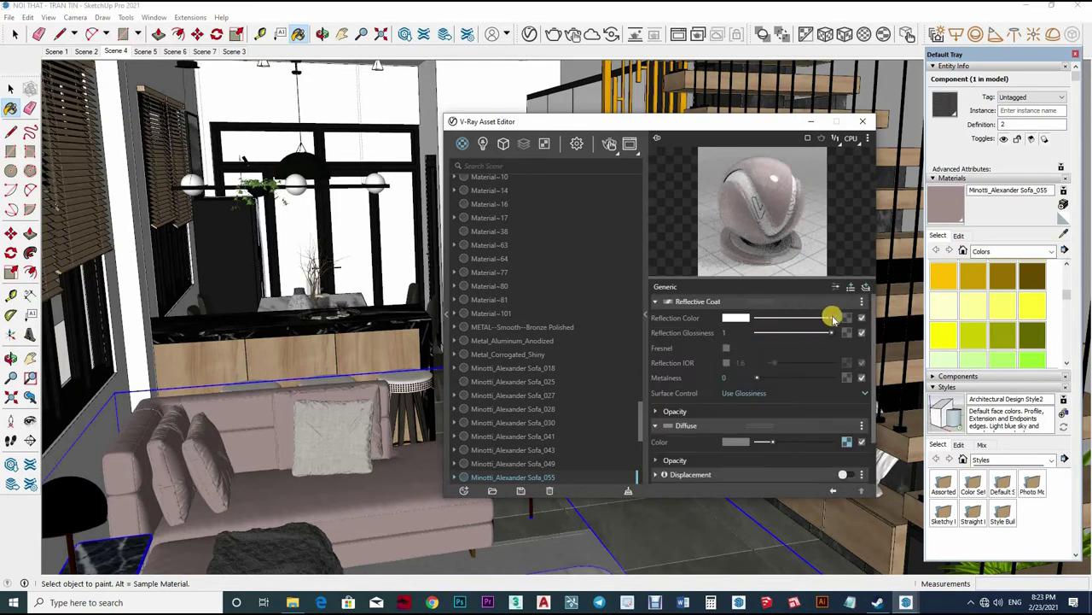
pyautogui.moveTo(832, 318); pyautogui.dragTo(730, 329)
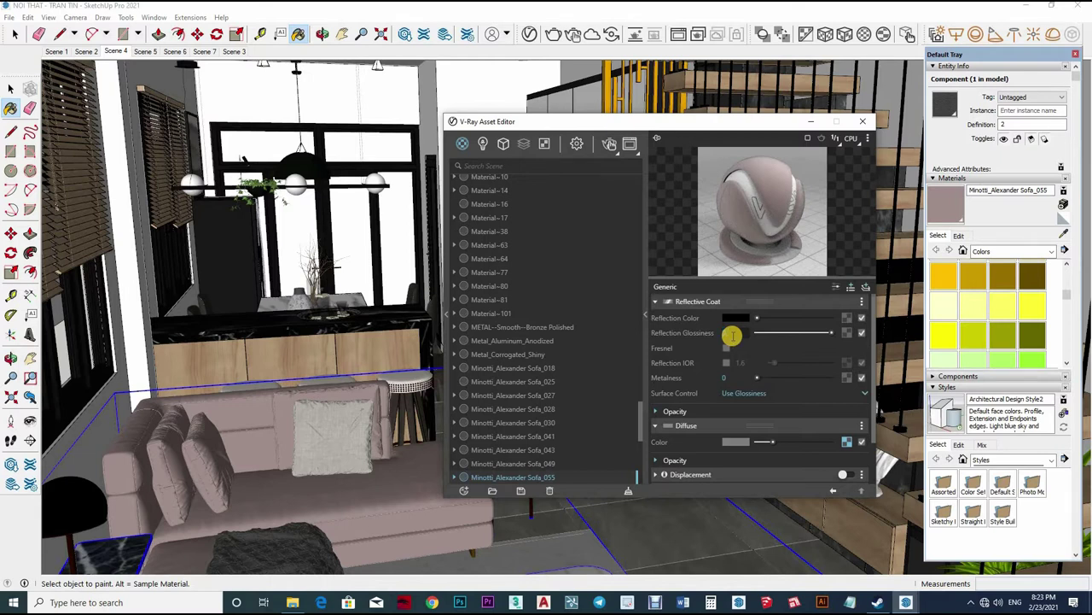
pyautogui.moveTo(832, 332); pyautogui.dragTo(736, 334)
pyautogui.write('95')
pyautogui.click(812, 298)
pyautogui.moveTo(285, 535)
pyautogui.mouseDown(button='middle')
pyautogui.moveTo(299, 418)
pyautogui.moveTo(202, 439)
pyautogui.mouseUp(button='middle')
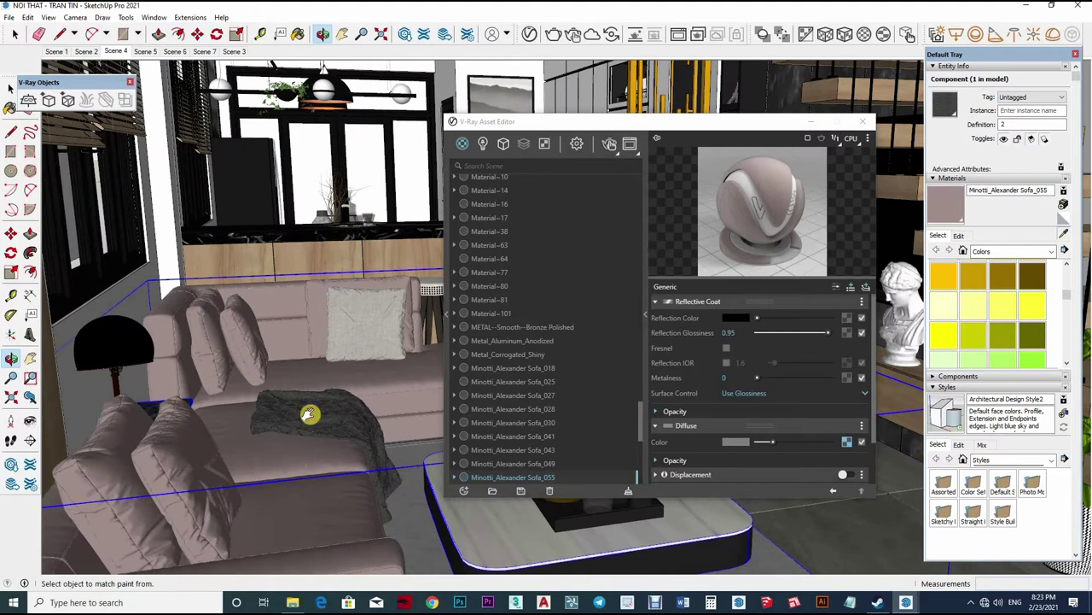
pyautogui.moveTo(309, 410)
pyautogui.mouseDown(button='middle')
pyautogui.moveTo(325, 481)
pyautogui.moveTo(333, 171)
pyautogui.moveTo(321, 112)
pyautogui.mouseUp(button='middle')
# Set Minotti_Alexander Sofa_018's reflection glossiness to 0.90.
pyautogui.keyDown('alt'); pyautogui.click(321, 112); pyautogui.keyUp('alt')
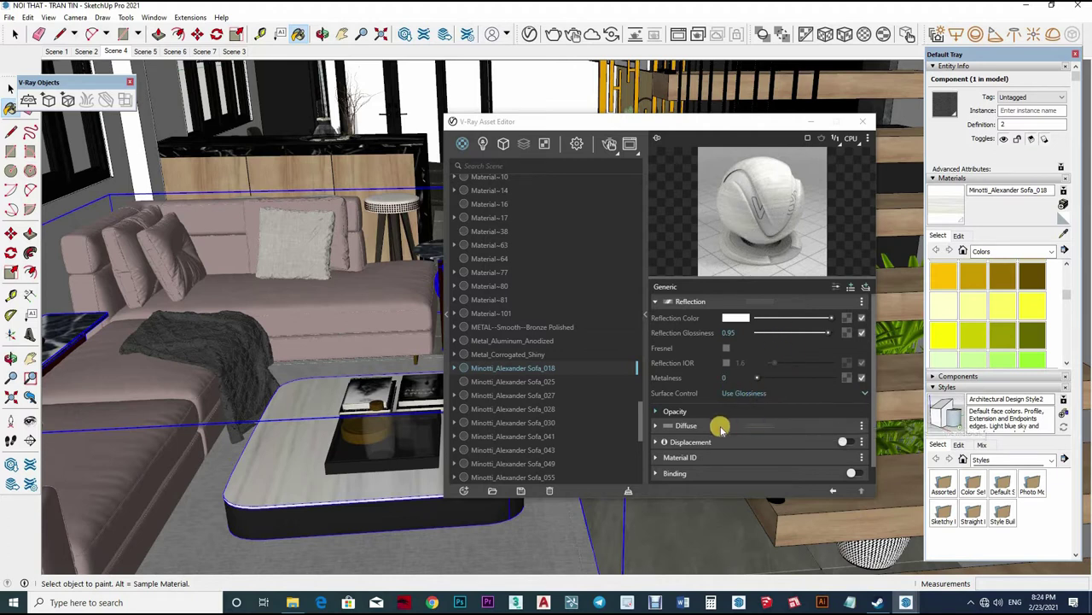
pyautogui.doubleClick(728, 332)
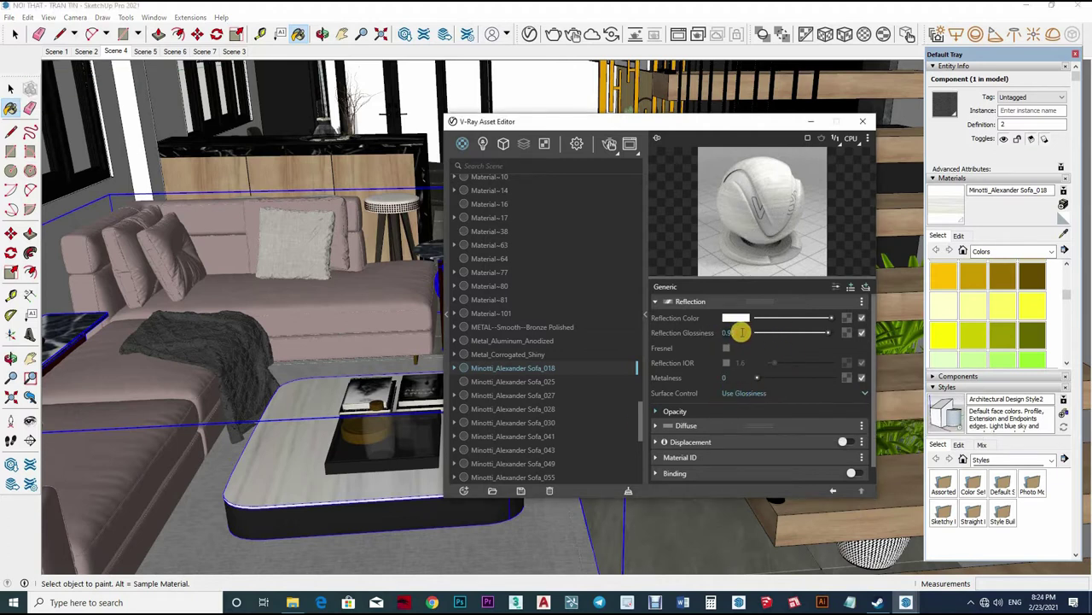
pyautogui.click(361, 468)
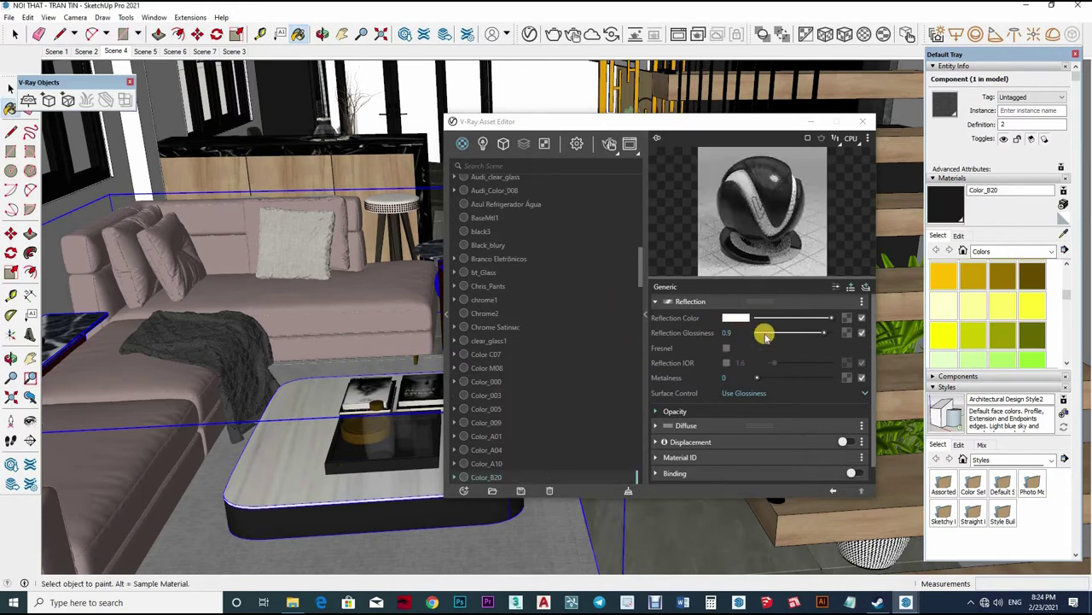
# Set Color_B20's reflection glossiness to 0.85, then sample the Gold_Bumpy_5cm material.
pyautogui.doubleClick(739, 332)
pyautogui.write('0.8')
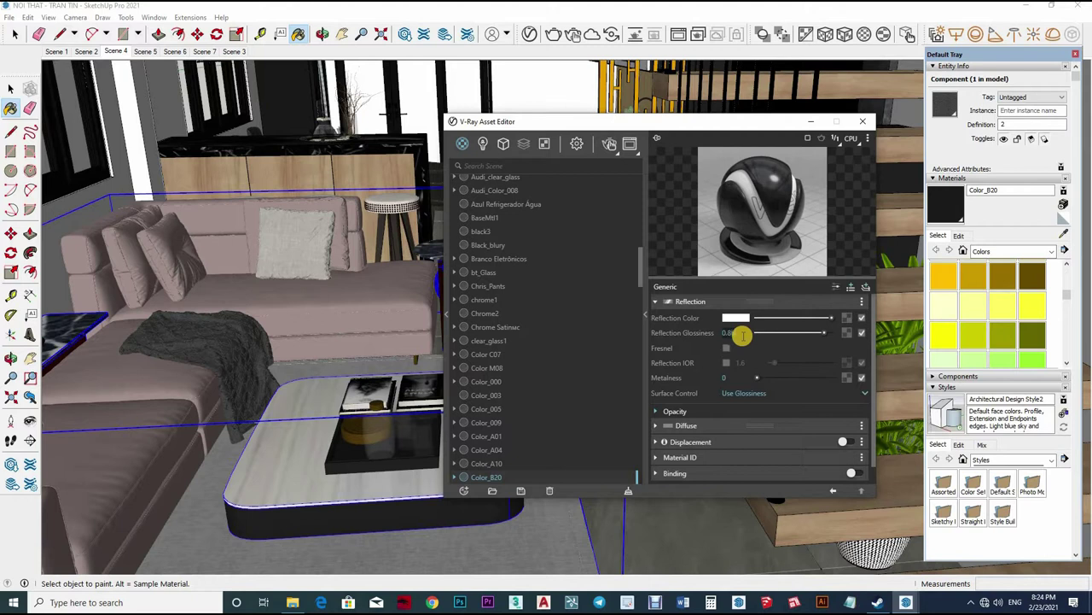
pyautogui.write('5')
pyautogui.press('Return')
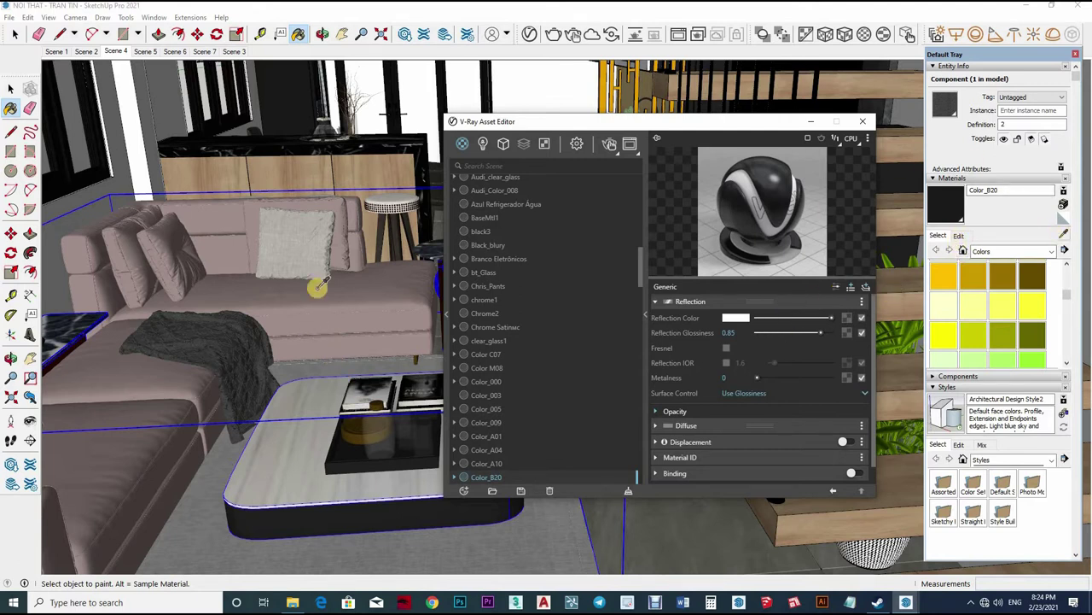
pyautogui.press('alt')
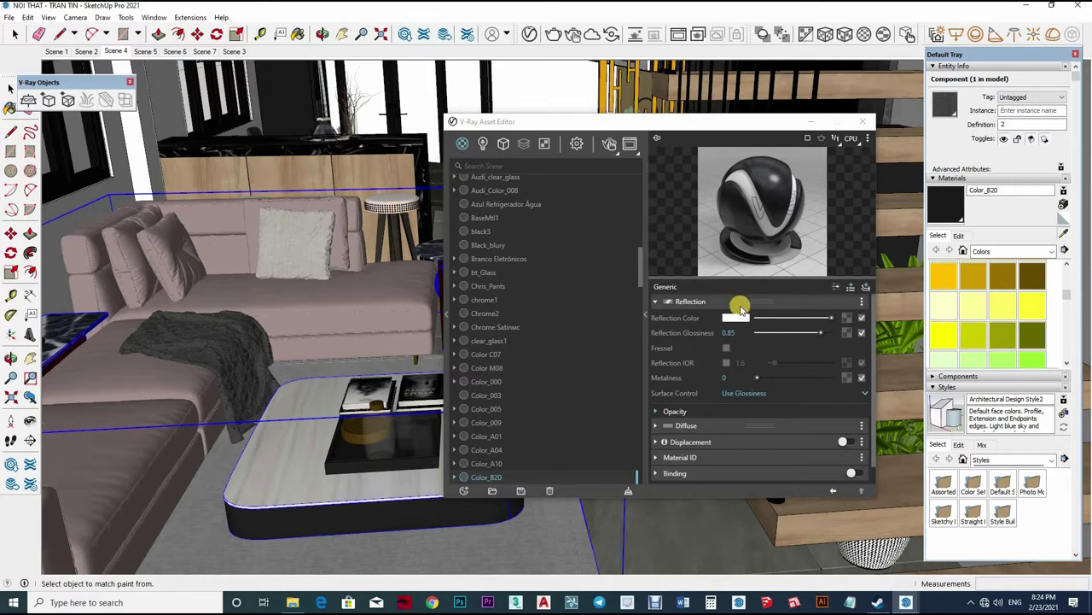
pyautogui.click(739, 309)
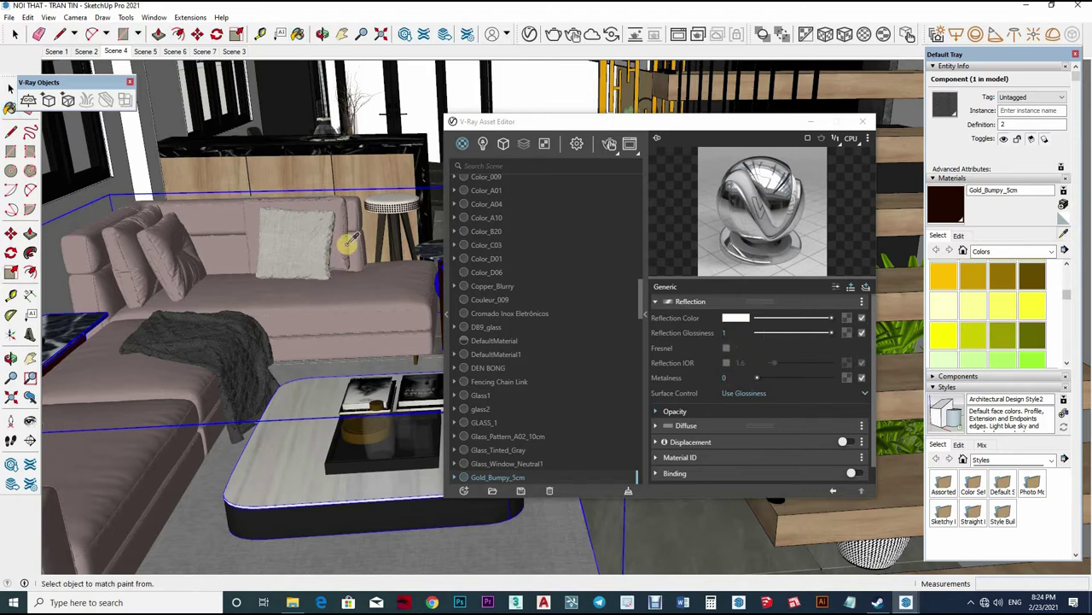
# Sample Minotti_Alexander Sofa_027 and set its reflection glossiness to 0.75.
pyautogui.moveTo(358, 232); pyautogui.dragTo(832, 304, button='middle')
pyautogui.keyDown('alt'); pyautogui.click(739, 333); pyautogui.keyUp('alt')
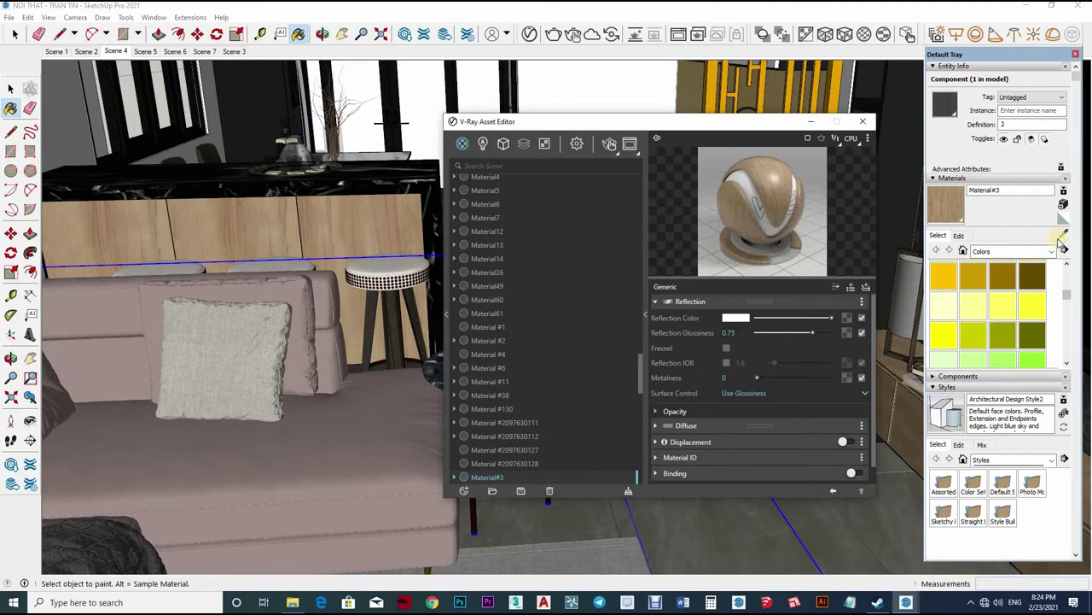
pyautogui.keyDown('alt'); pyautogui.click(389, 375); pyautogui.keyUp('alt')
pyautogui.scroll(3, 388, 375)
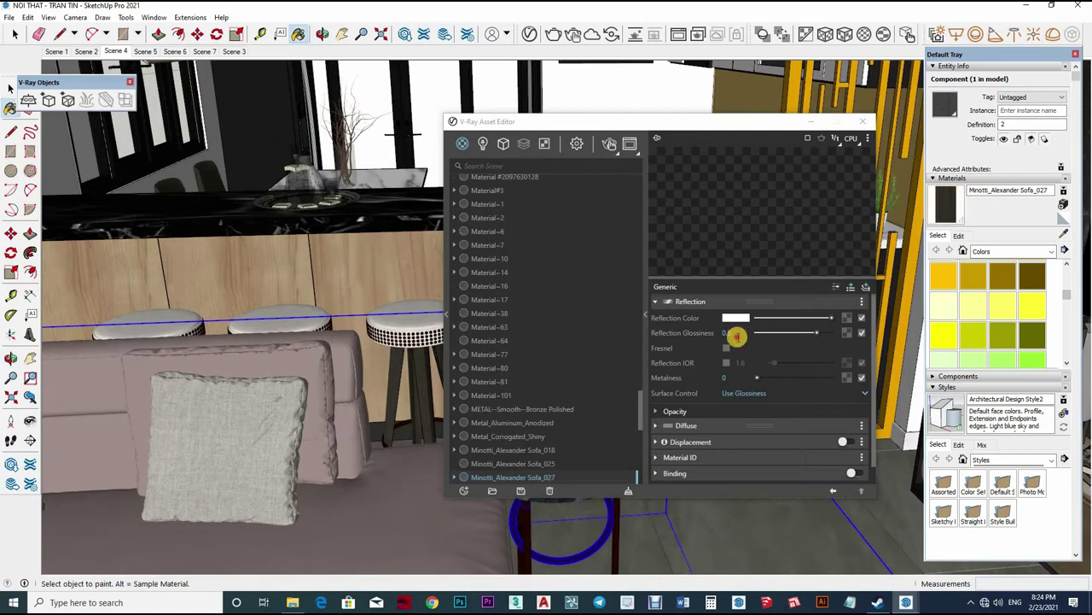
pyautogui.click(736, 336)
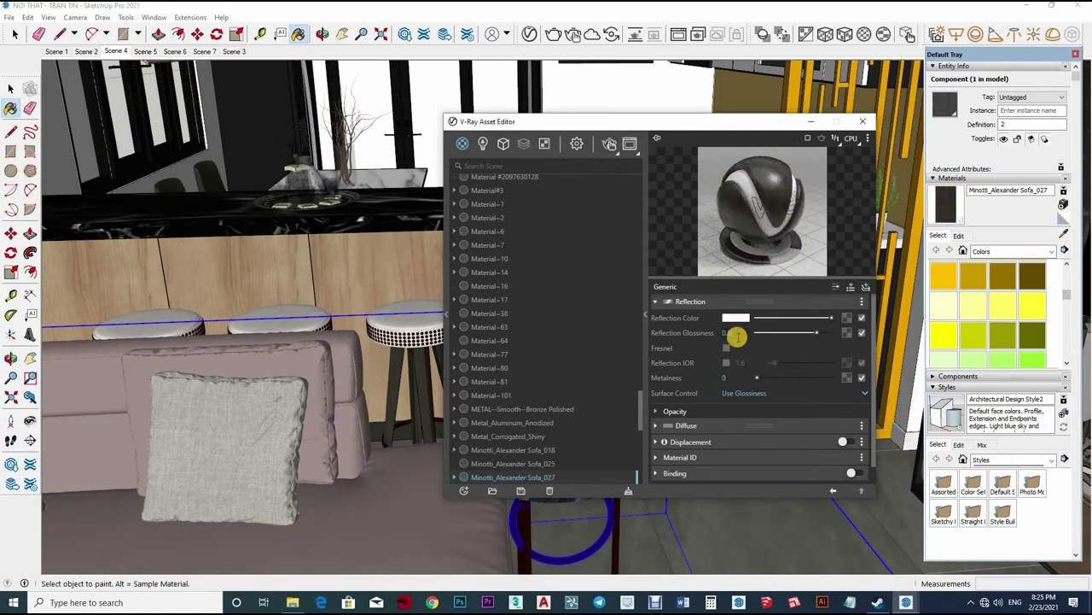
pyautogui.write('0.75')
pyautogui.click(742, 336)
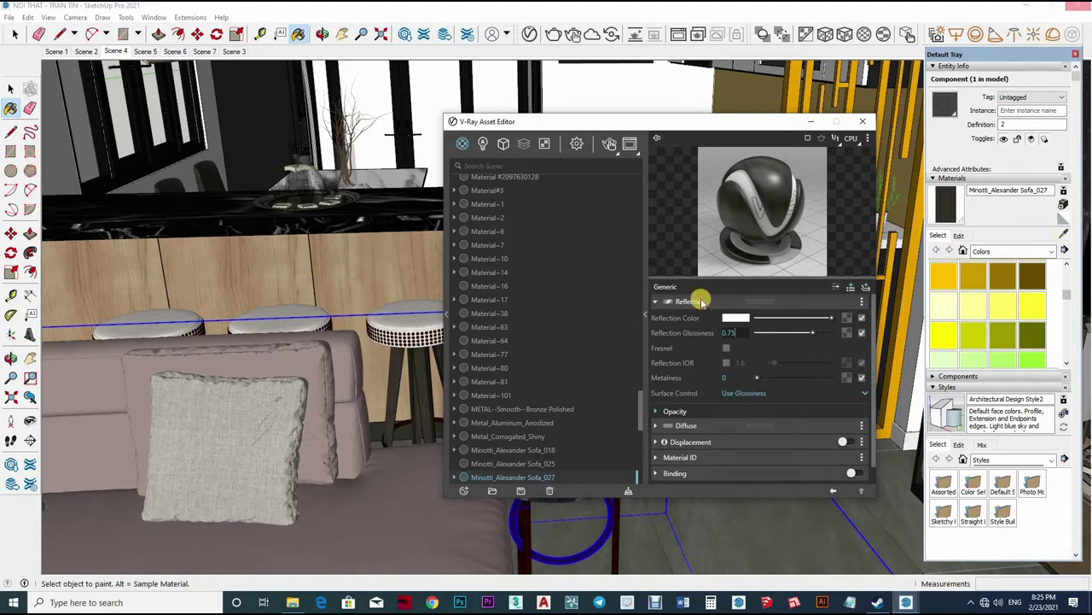
pyautogui.click(1063, 230)
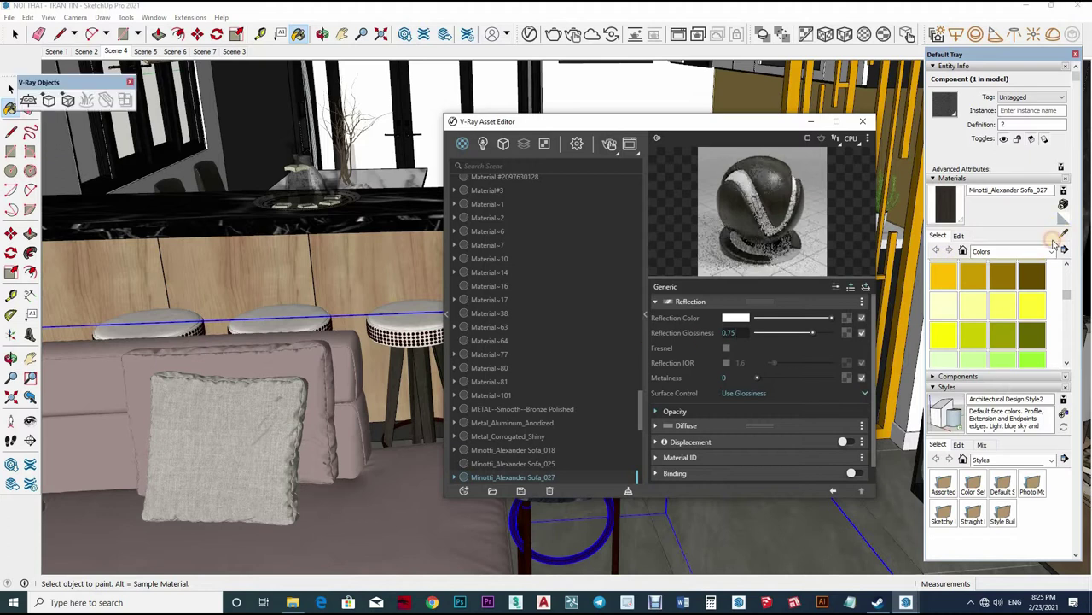
# Sample the countertop's Material7 and set its reflection glossiness to 0.90.
pyautogui.click(381, 222)
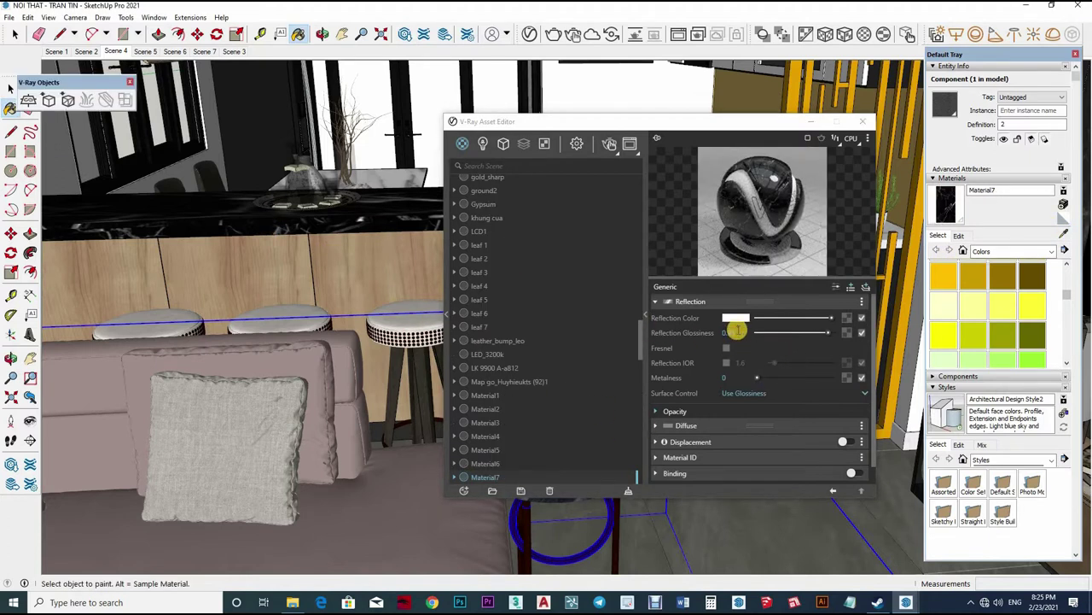
pyautogui.click(738, 332)
pyautogui.write('0.9')
pyautogui.press('Return')
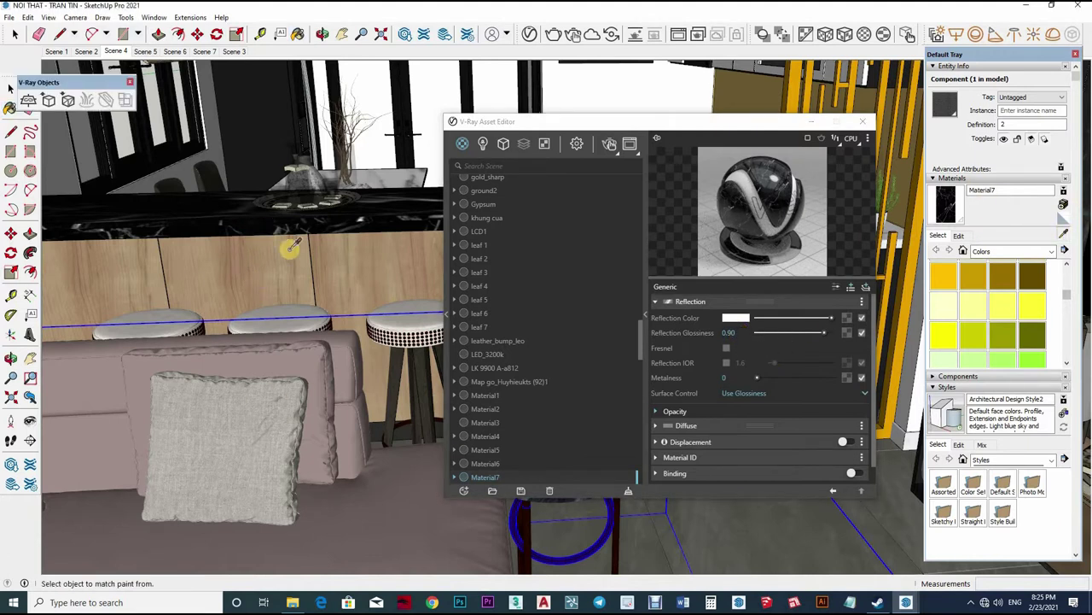
pyautogui.moveTo(287, 247); pyautogui.dragTo(308, 231, button='middle')
pyautogui.moveTo(656, 286); pyautogui.dragTo(714, 344, button='middle')
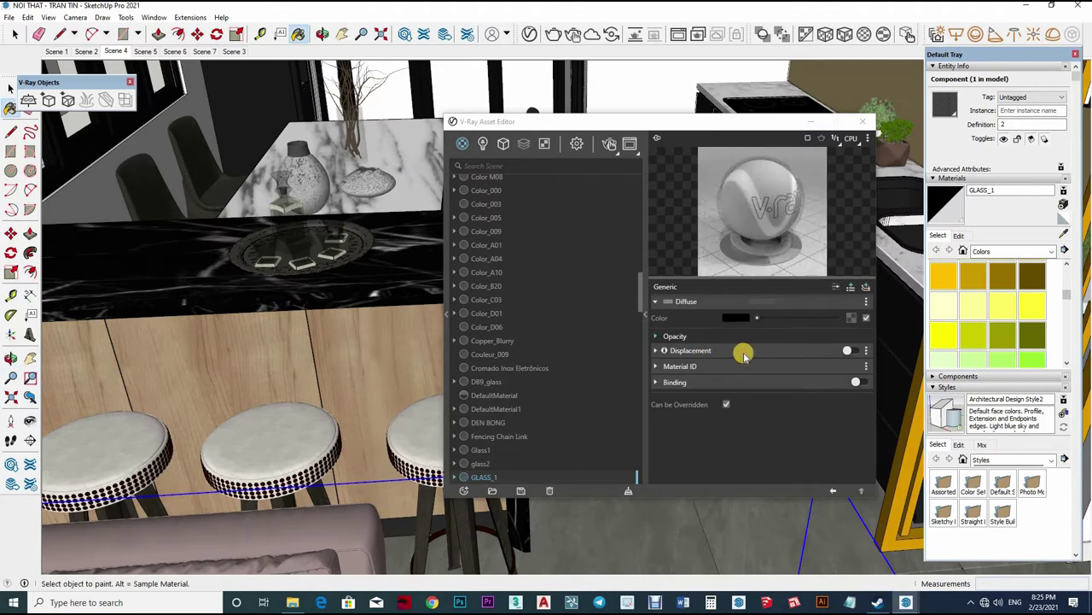
# Add a Reflective Coat layer to GLASS_1 with a slightly greyer reflection colour.
pyautogui.click(865, 286)
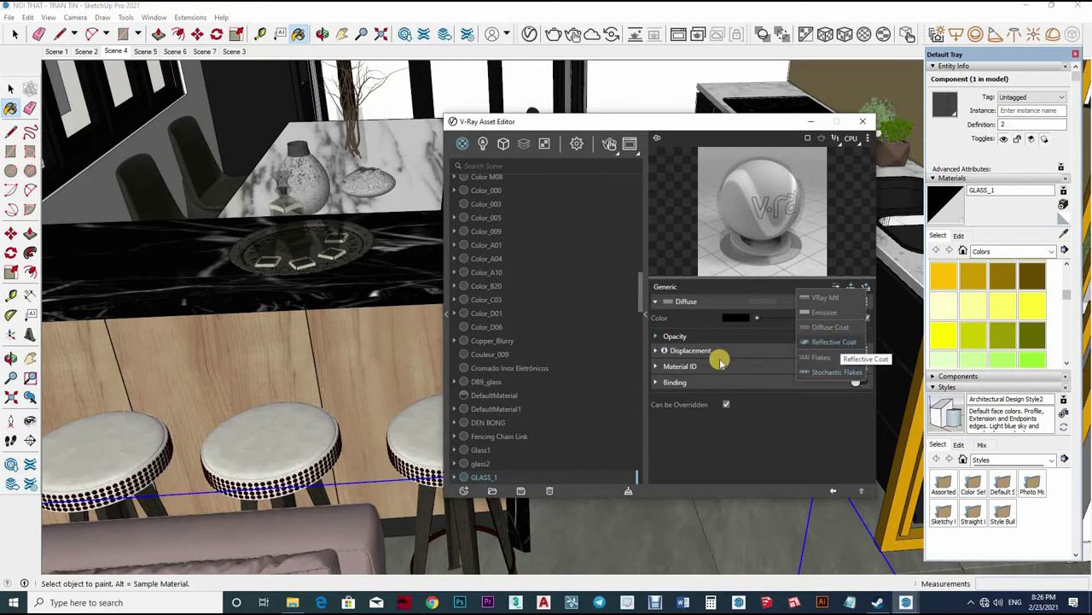
pyautogui.click(834, 342)
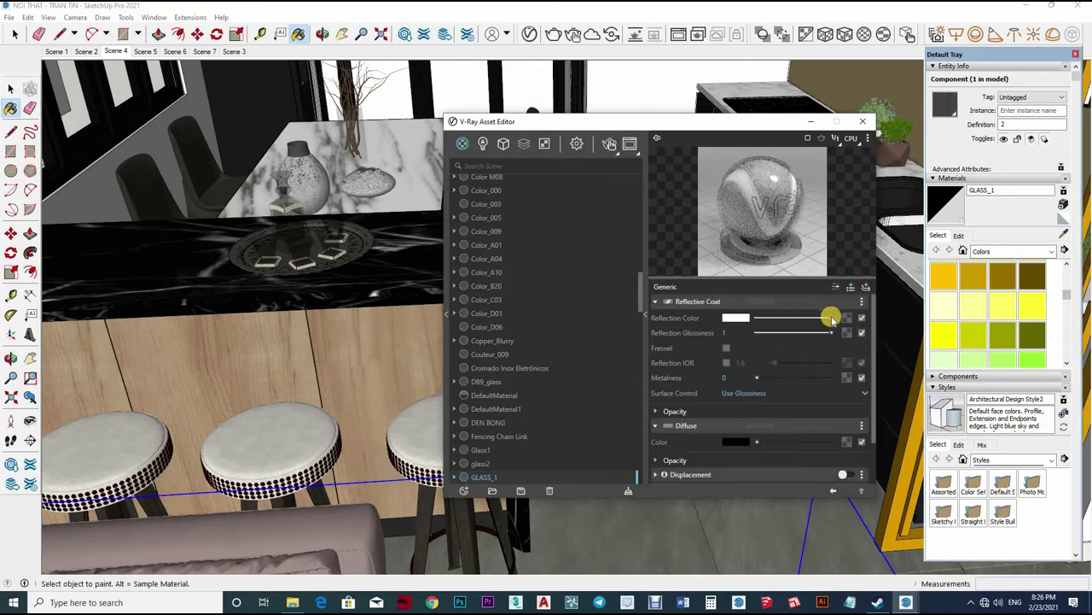
pyautogui.moveTo(830, 318); pyautogui.dragTo(819, 317)
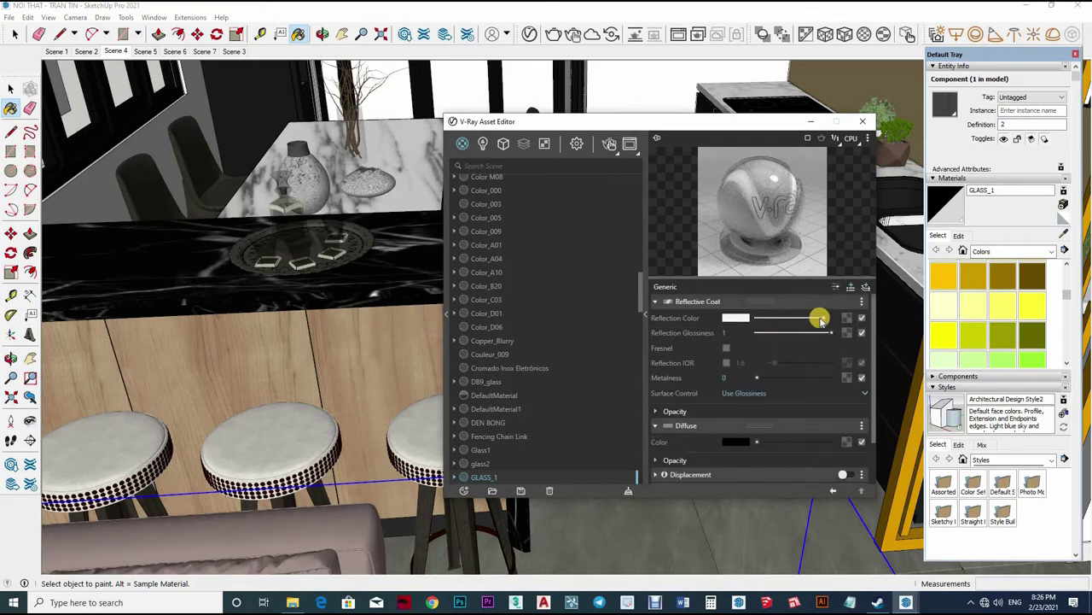
# Show the reflective coat's advanced parameters, then orbit down toward the counter and stools.
pyautogui.click(865, 287)
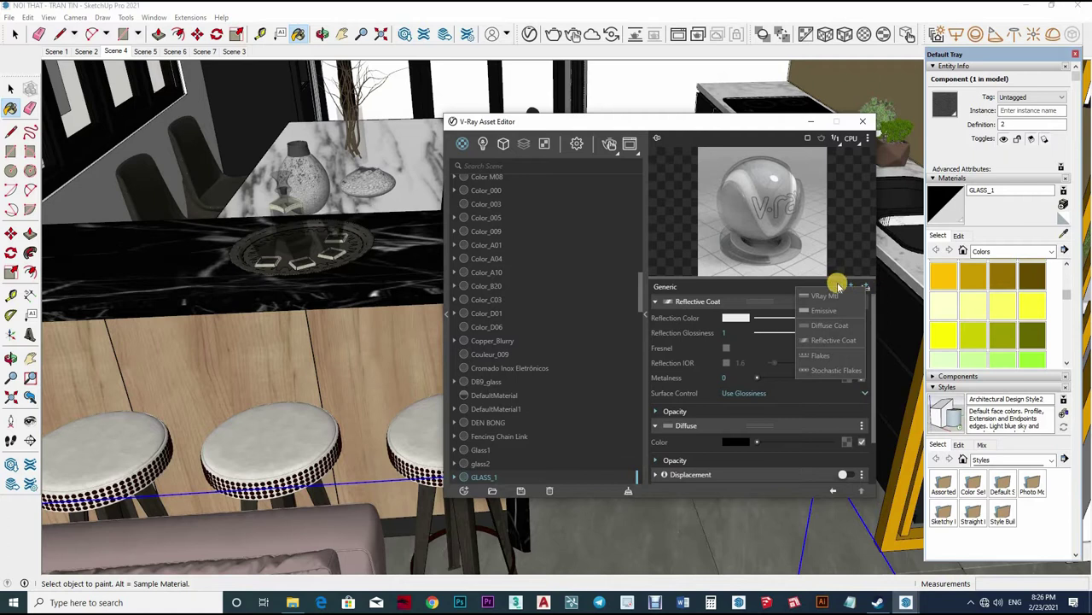
pyautogui.click(841, 286)
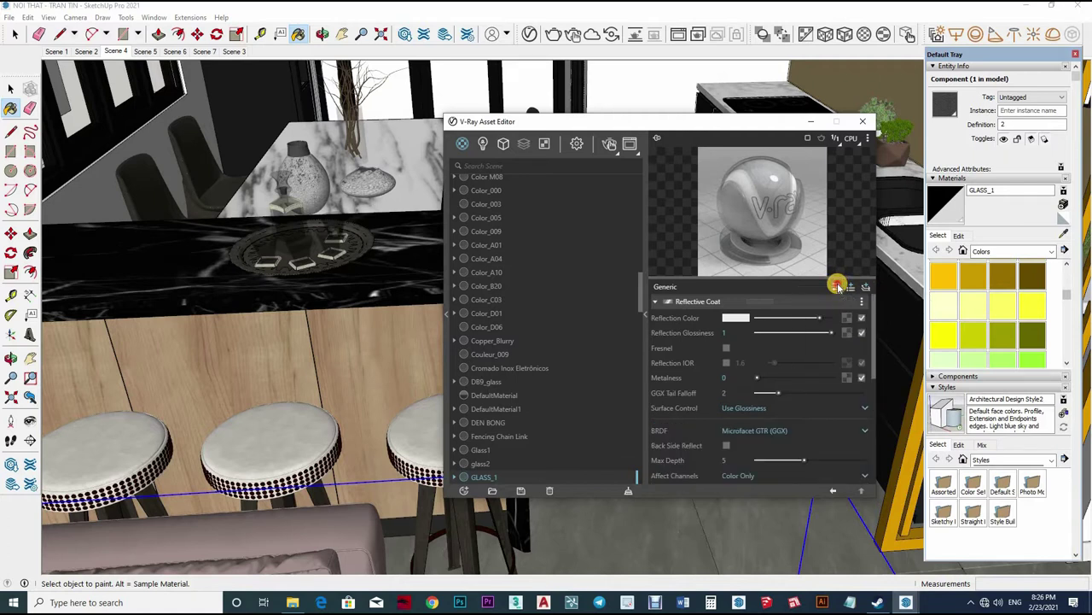
pyautogui.click(863, 290)
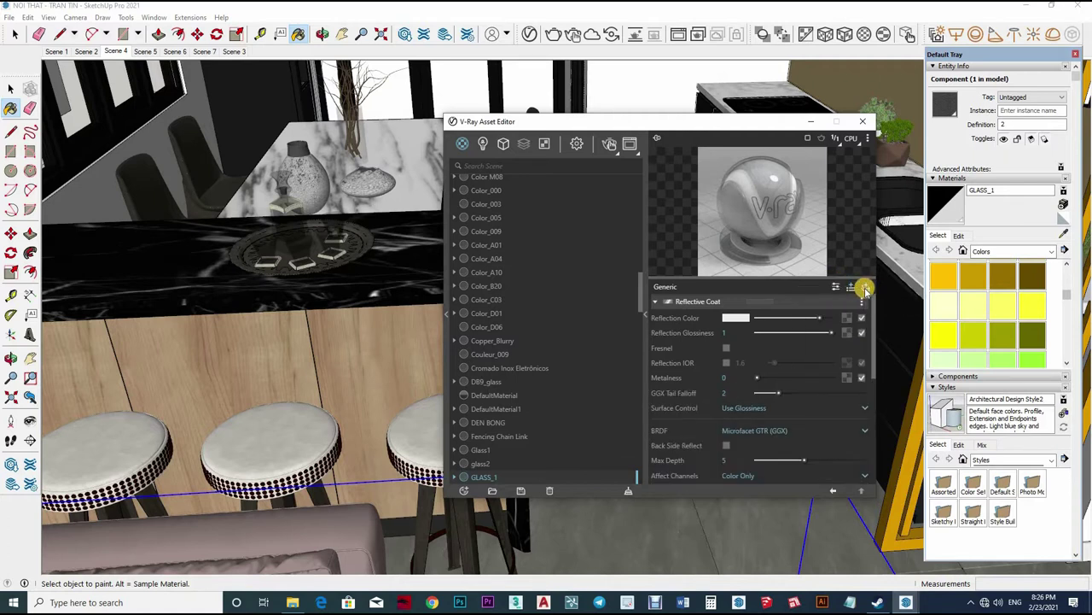
pyautogui.click(865, 289)
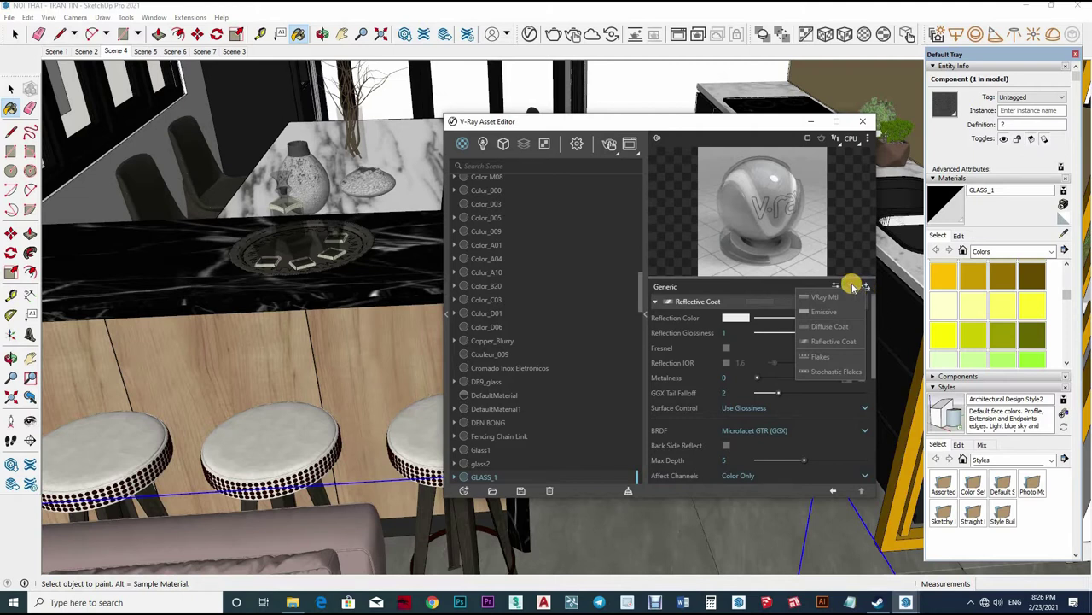
pyautogui.click(852, 286)
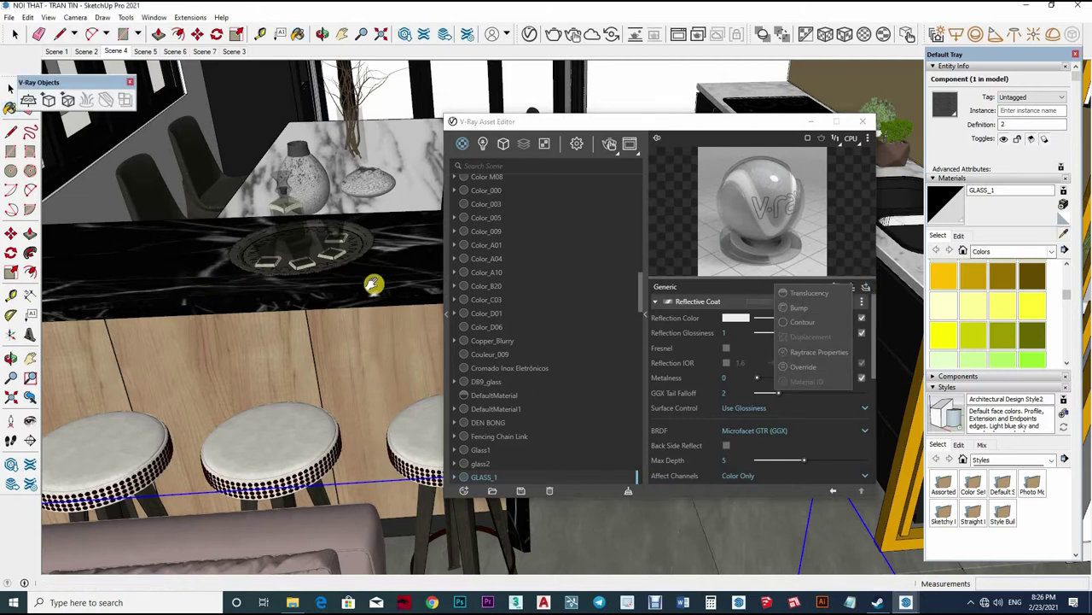
pyautogui.moveTo(232, 285)
pyautogui.mouseDown(button='middle')
pyautogui.moveTo(274, 331)
pyautogui.moveTo(531, 270)
pyautogui.mouseUp(button='middle')
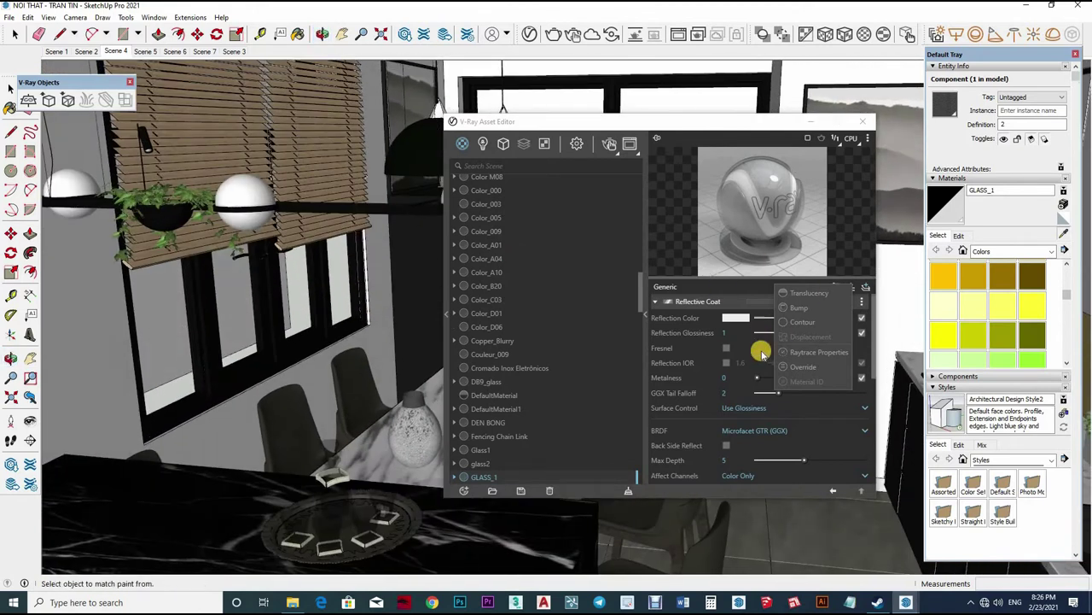
# Sample Material #130, Chris_Pants, Glass1, 5235_hj and 0135_DarkGray around the dining area.
pyautogui.click(738, 335)
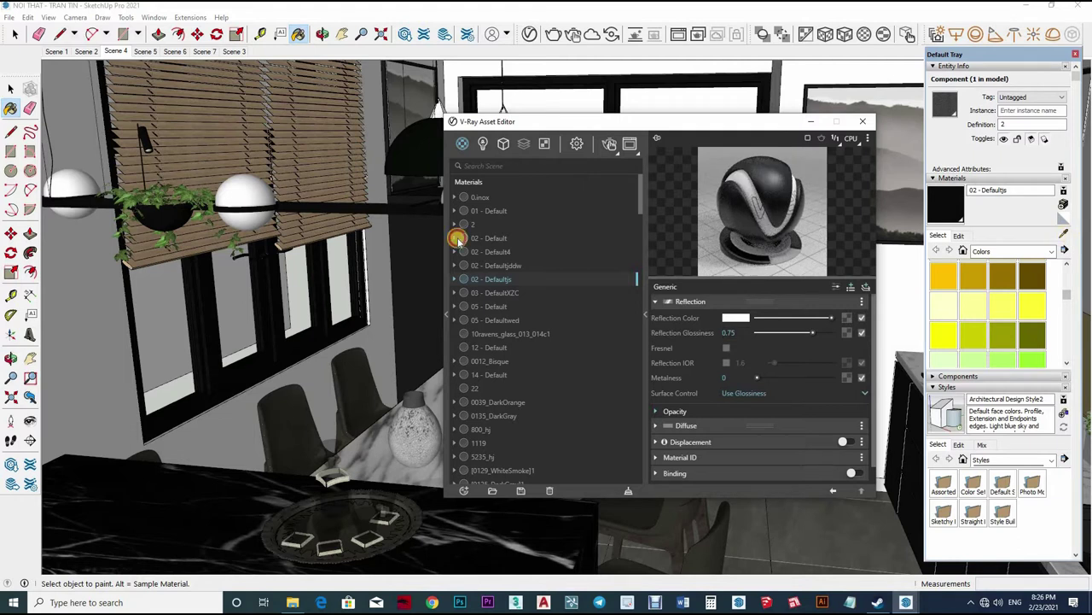
pyautogui.keyDown('alt'); pyautogui.click(246, 190); pyautogui.keyUp('alt')
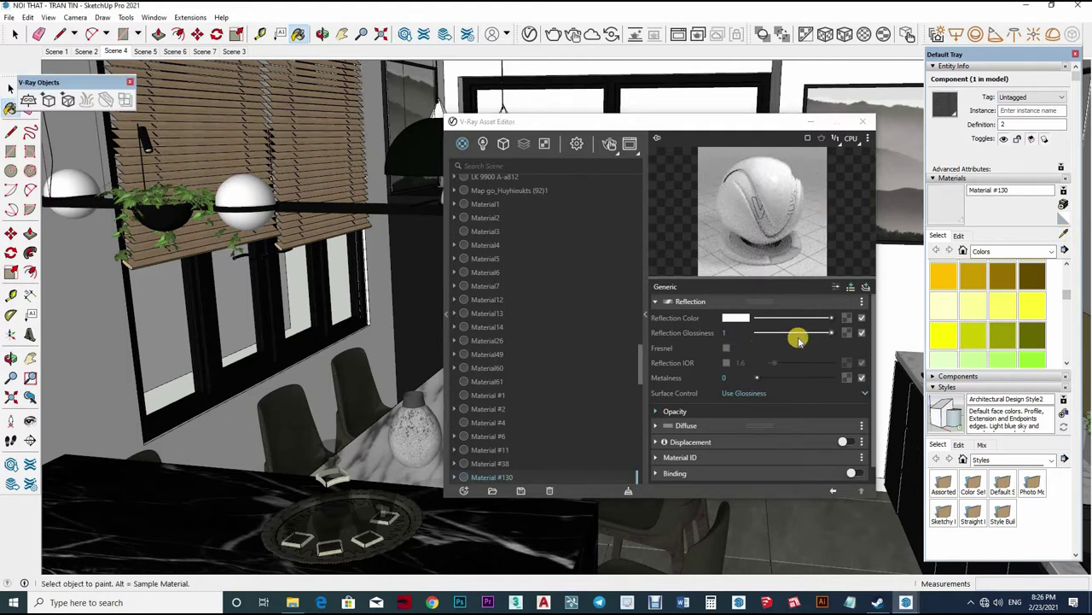
pyautogui.keyDown('alt'); pyautogui.click(260, 309); pyautogui.keyUp('alt')
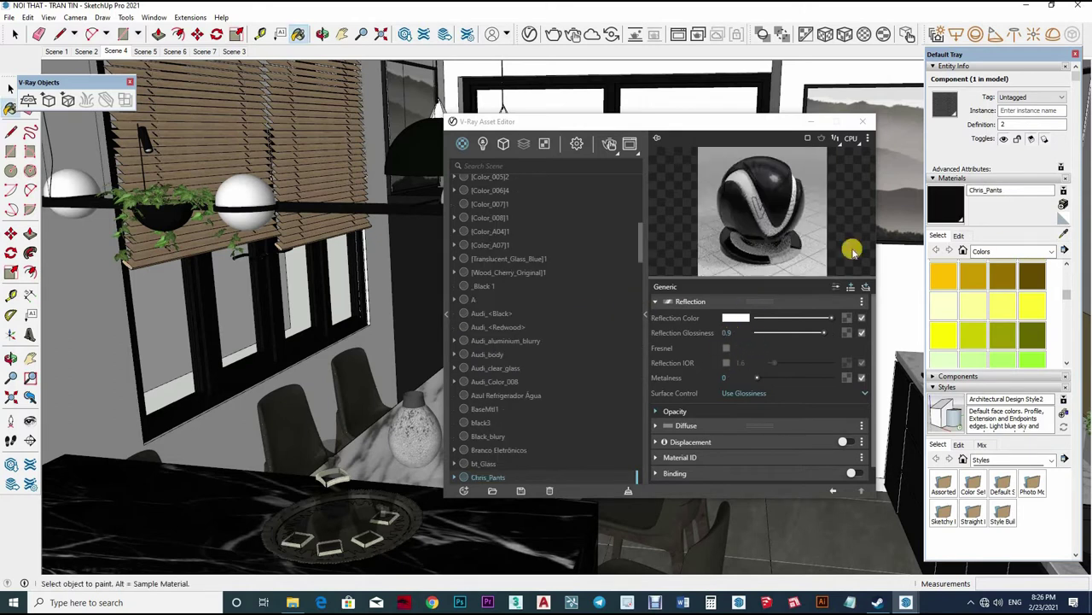
pyautogui.keyDown('alt'); pyautogui.click(234, 350); pyautogui.keyUp('alt')
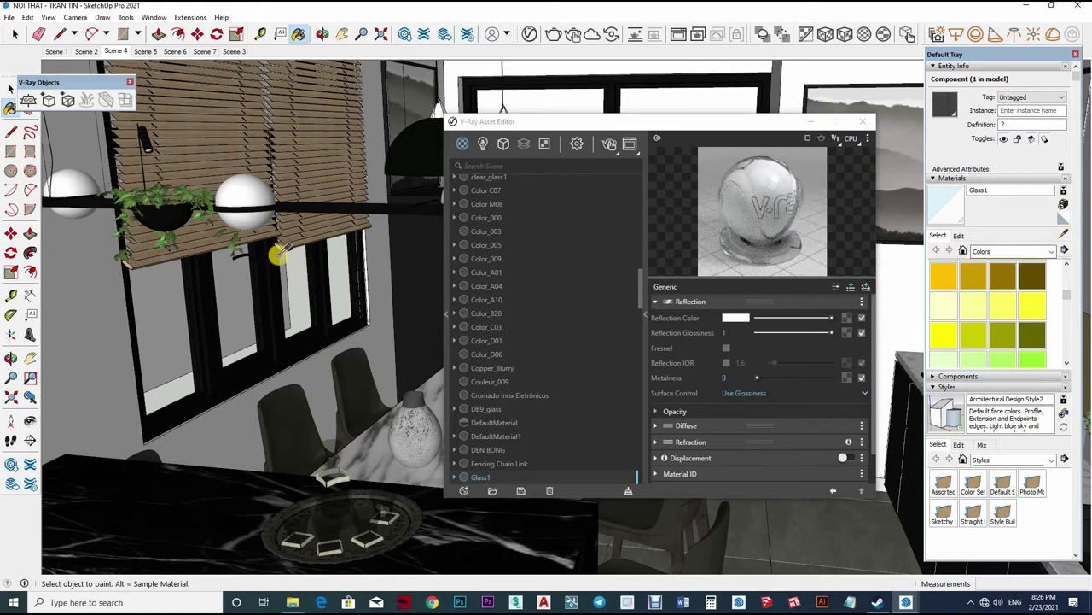
pyautogui.moveTo(279, 333); pyautogui.dragTo(671, 427, button='middle')
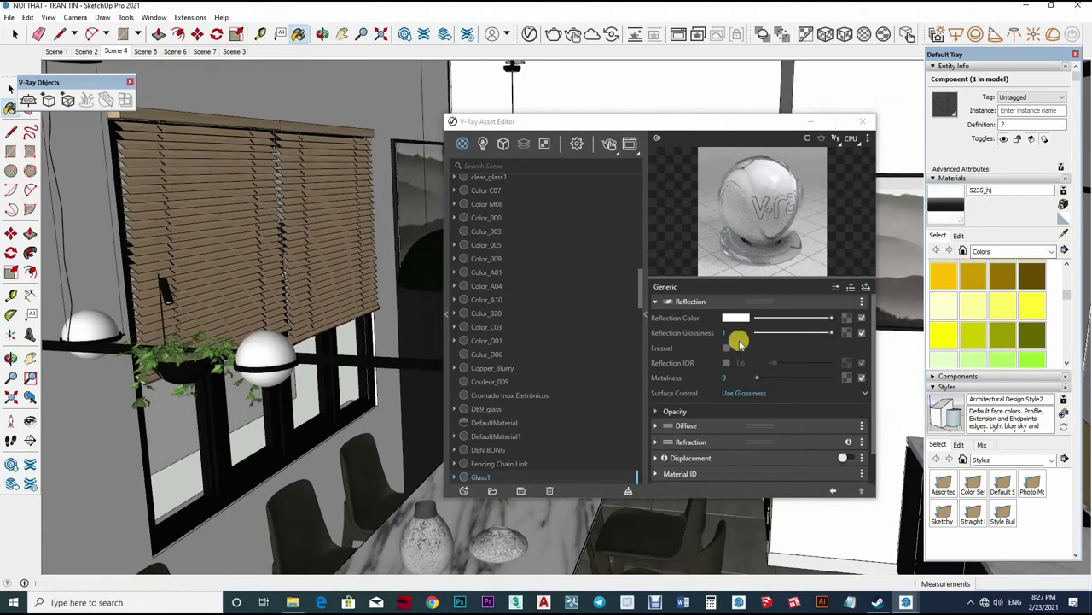
pyautogui.click(739, 334)
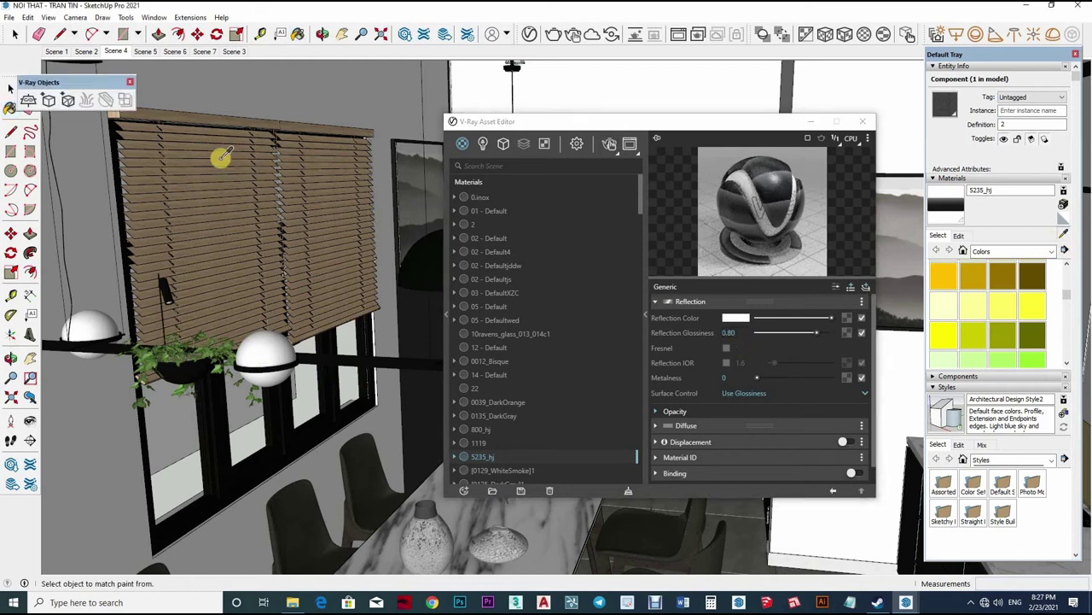
pyautogui.moveTo(223, 157)
pyautogui.mouseDown(button='middle')
pyautogui.moveTo(321, 244)
pyautogui.moveTo(547, 274)
pyautogui.mouseUp(button='middle')
pyautogui.click(494, 416)
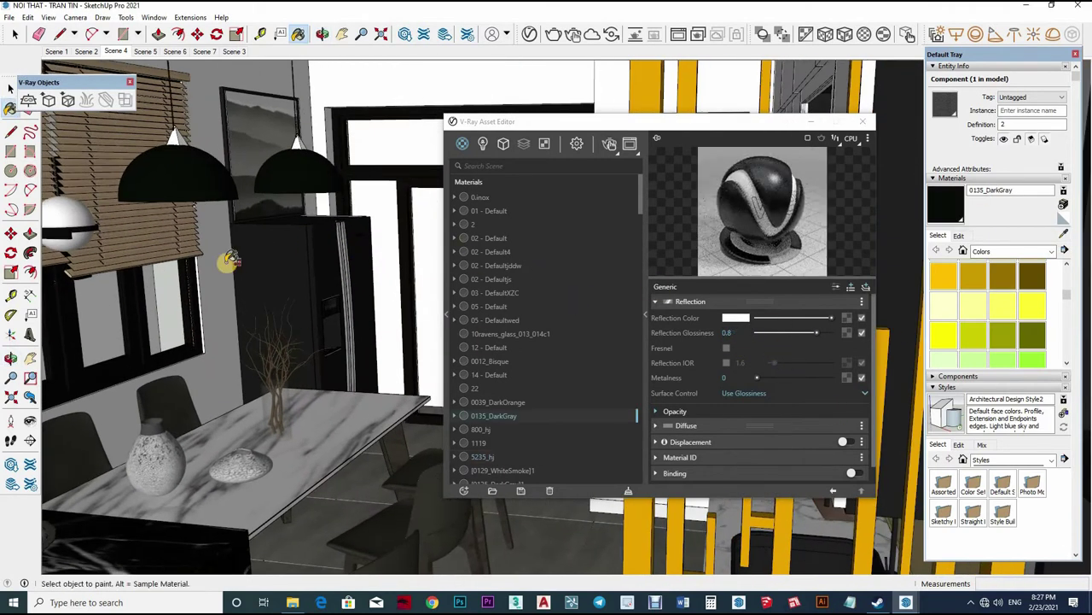
# Zoom in on the pendant lamps and sample their orange [Color_A07]1 interior material.
pyautogui.moveTo(272, 295); pyautogui.dragTo(341, 295, button='middle')
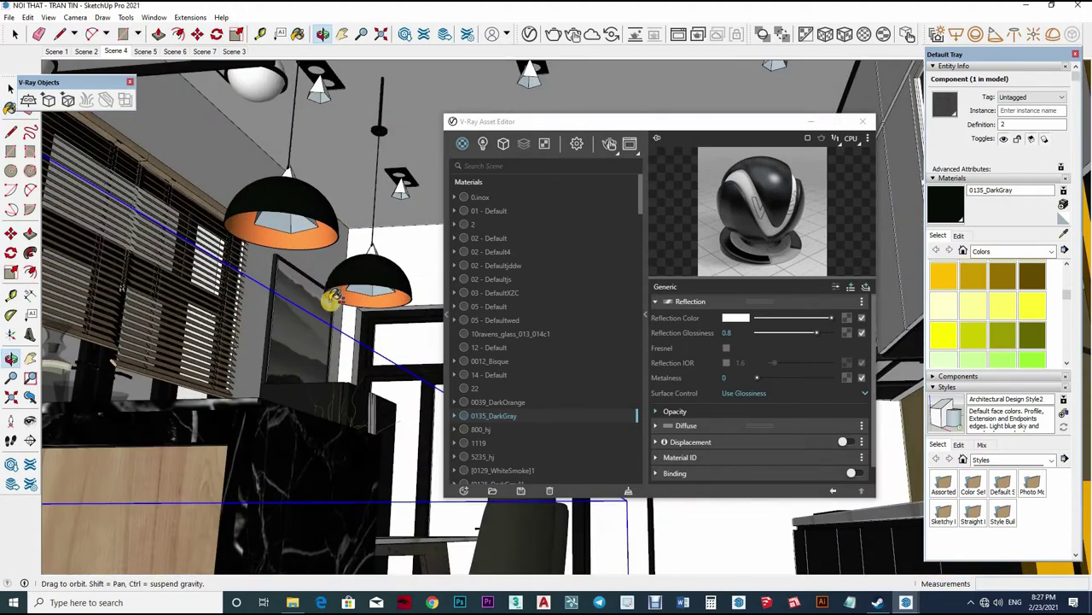
pyautogui.moveTo(395, 247); pyautogui.dragTo(293, 244, button='middle')
pyautogui.press('space')
pyautogui.scroll(5, 293, 244)
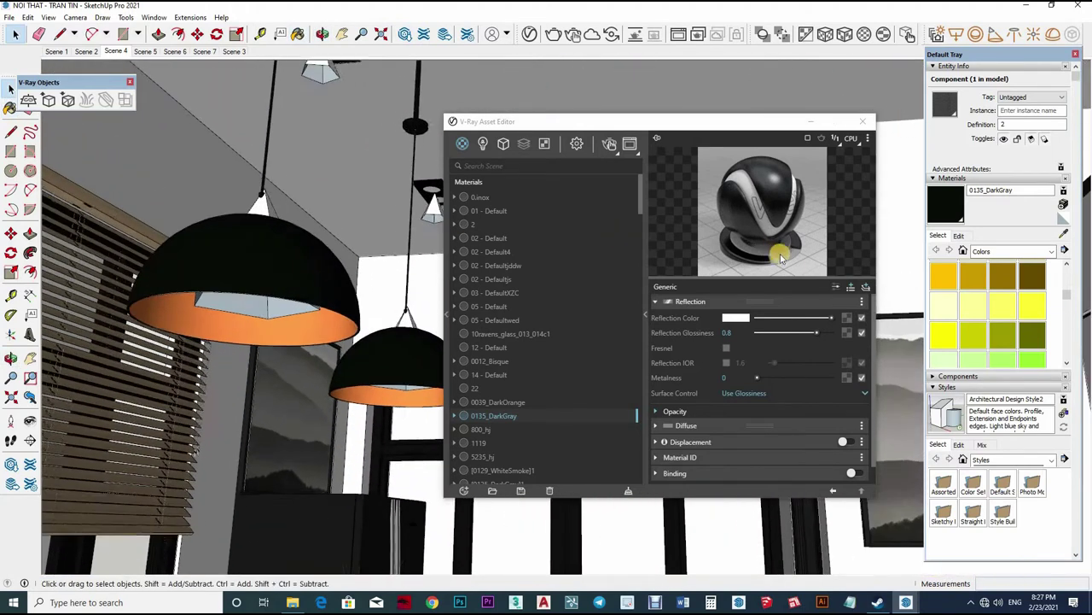
pyautogui.press('b')
pyautogui.keyDown('alt'); pyautogui.click(332, 247); pyautogui.keyUp('alt')
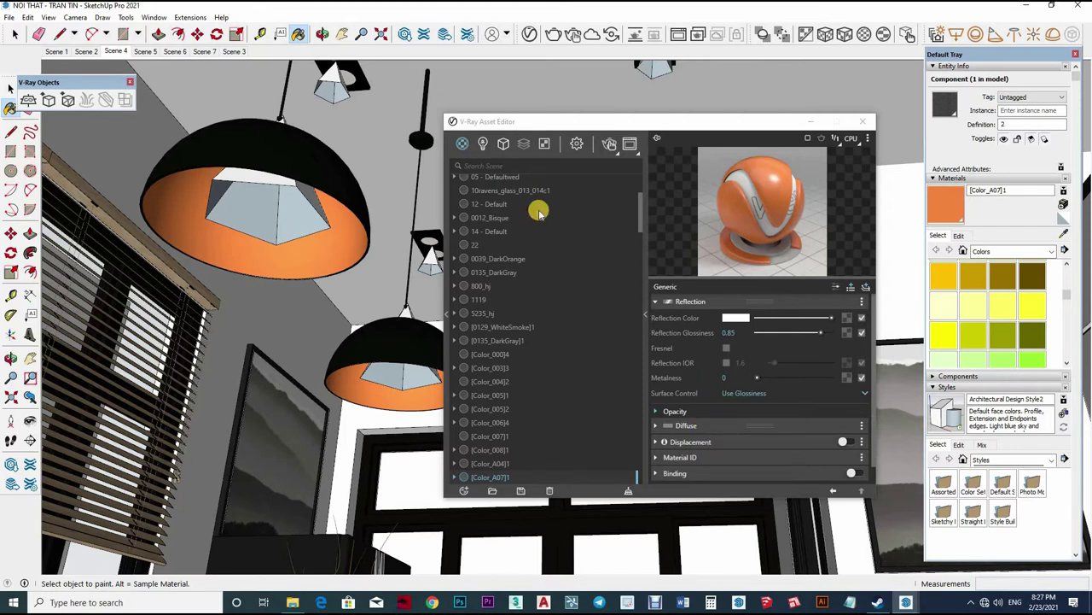
pyautogui.scroll(-1, 770, 446)
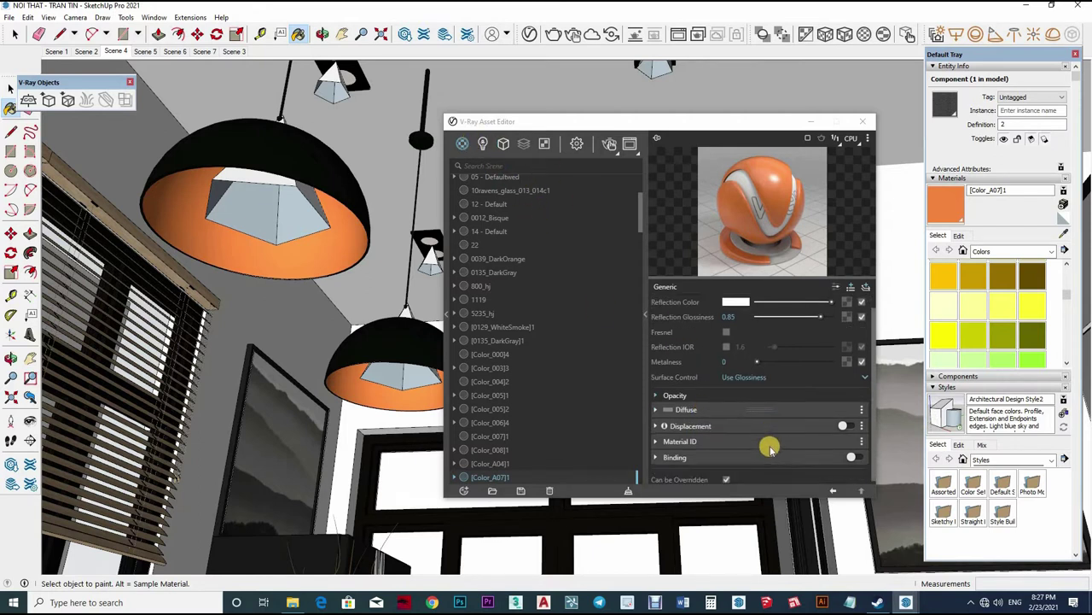
pyautogui.scroll(1, 793, 373)
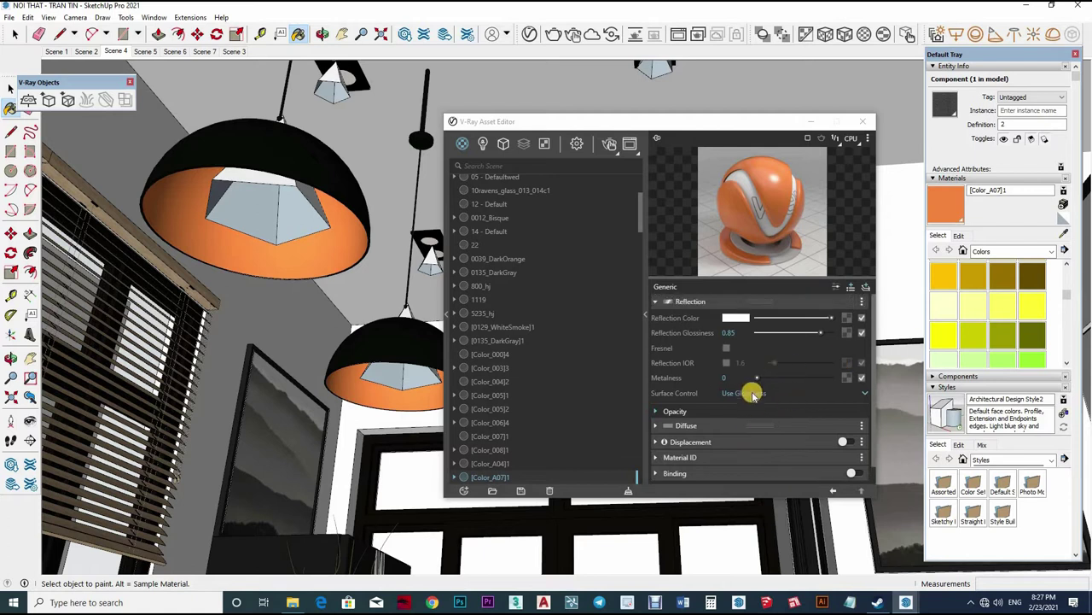
# Add an Emissive layer of intensity 30 to [Color_A07]1, then sample 0135_DarkGray.
pyautogui.click(483, 144)
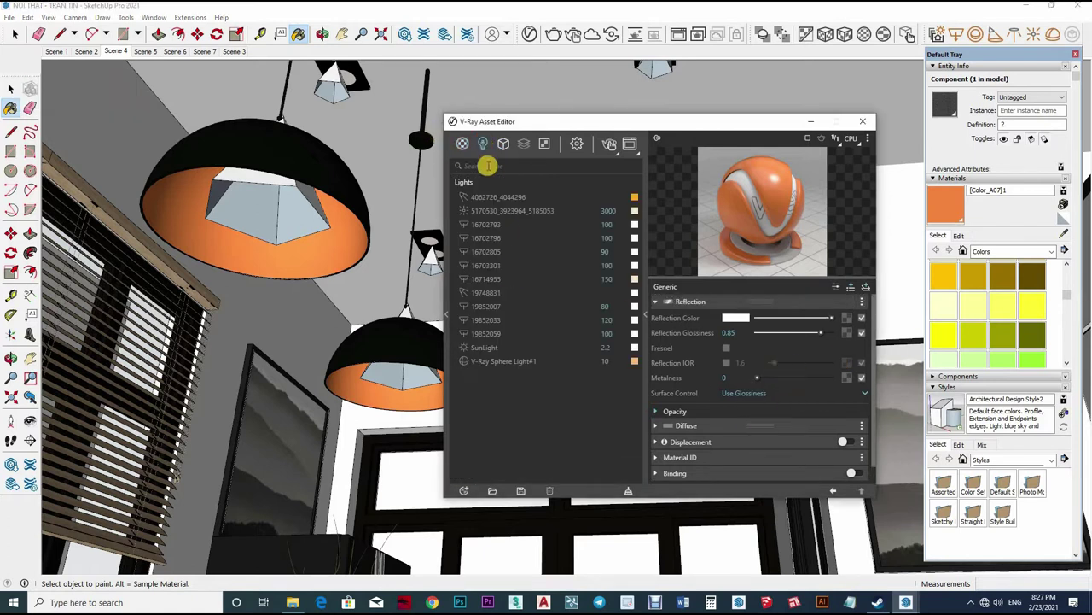
pyautogui.click(866, 286)
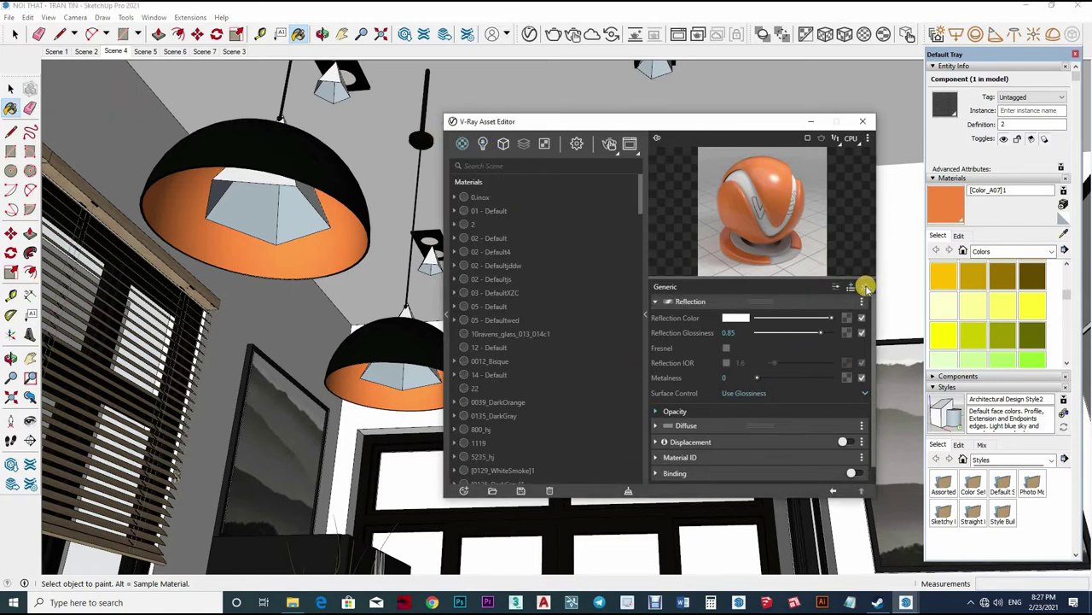
pyautogui.click(835, 311)
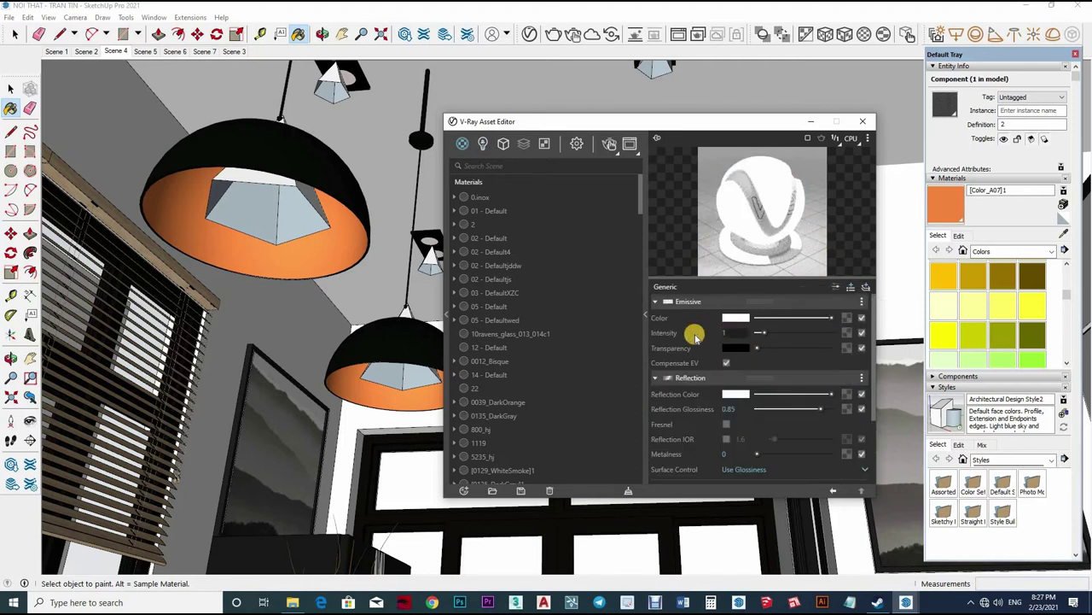
pyautogui.moveTo(674, 333)
pyautogui.write('30')
pyautogui.press('Return')
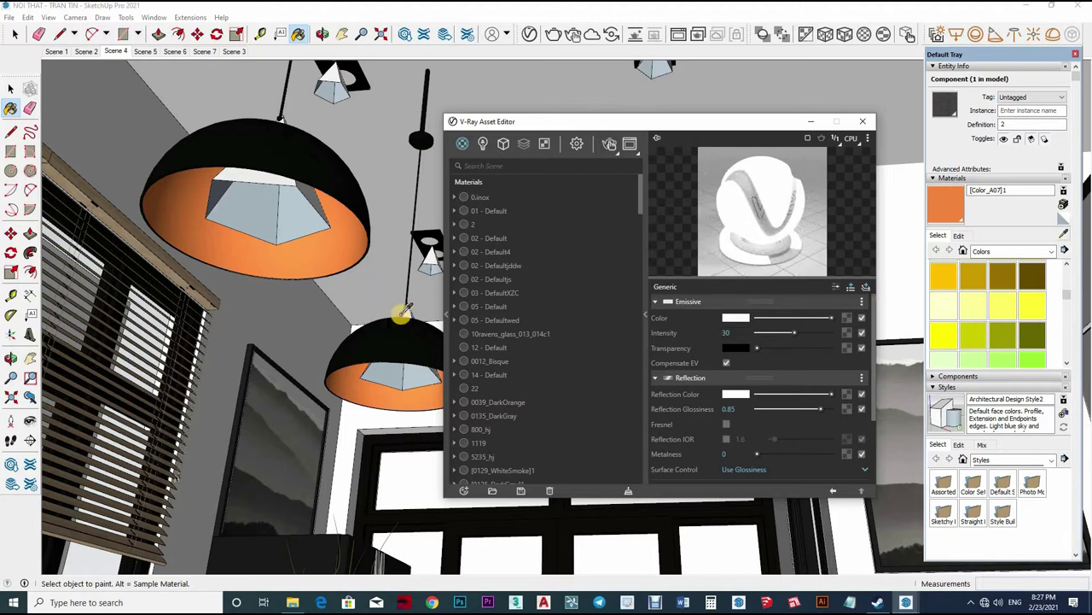
pyautogui.moveTo(367, 223); pyautogui.dragTo(372, 237, button='middle')
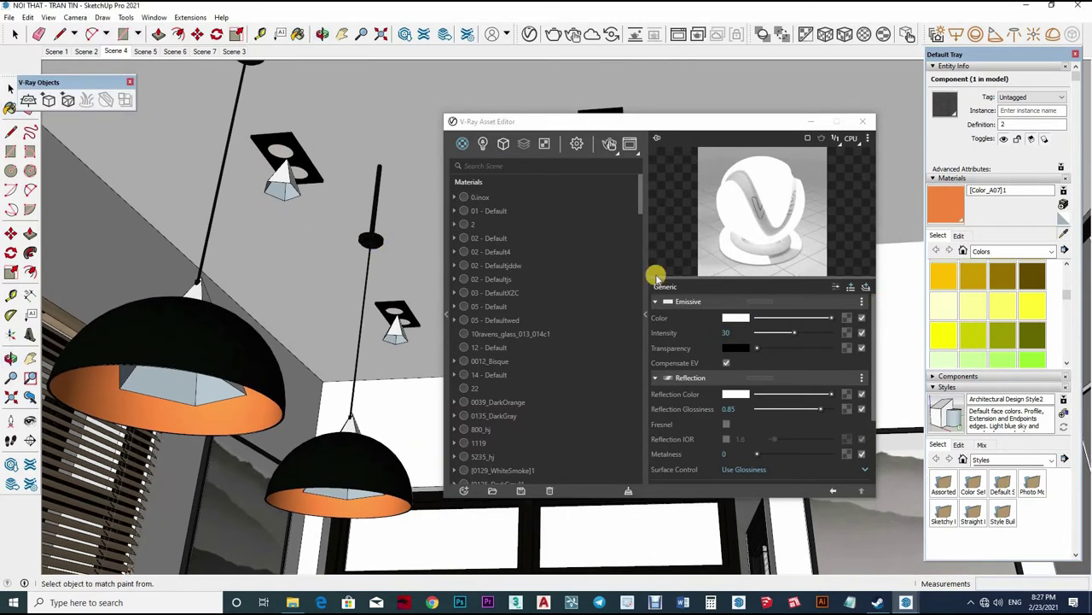
pyautogui.keyDown('alt'); pyautogui.click(372, 237); pyautogui.keyUp('alt')
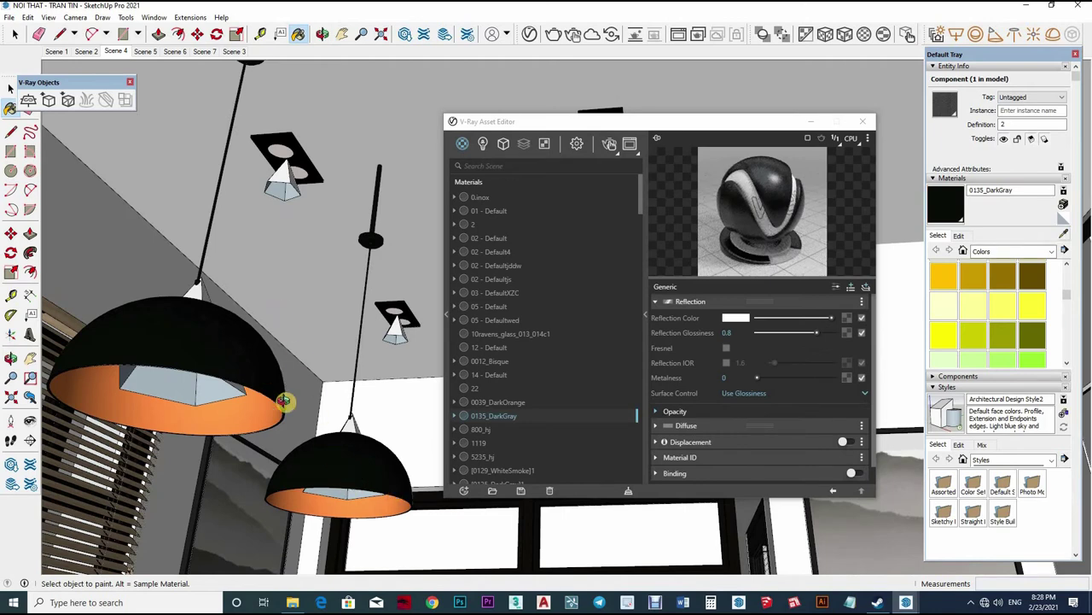
# Sample the marble 14 - Default material, return to Scene 4, and move the Asset Editor top-right.
pyautogui.moveTo(315, 470)
pyautogui.mouseDown(button='middle')
pyautogui.moveTo(267, 454)
pyautogui.moveTo(304, 371)
pyautogui.moveTo(219, 481)
pyautogui.moveTo(404, 453)
pyautogui.moveTo(363, 430)
pyautogui.moveTo(603, 289)
pyautogui.mouseUp(button='middle')
pyautogui.press('b')
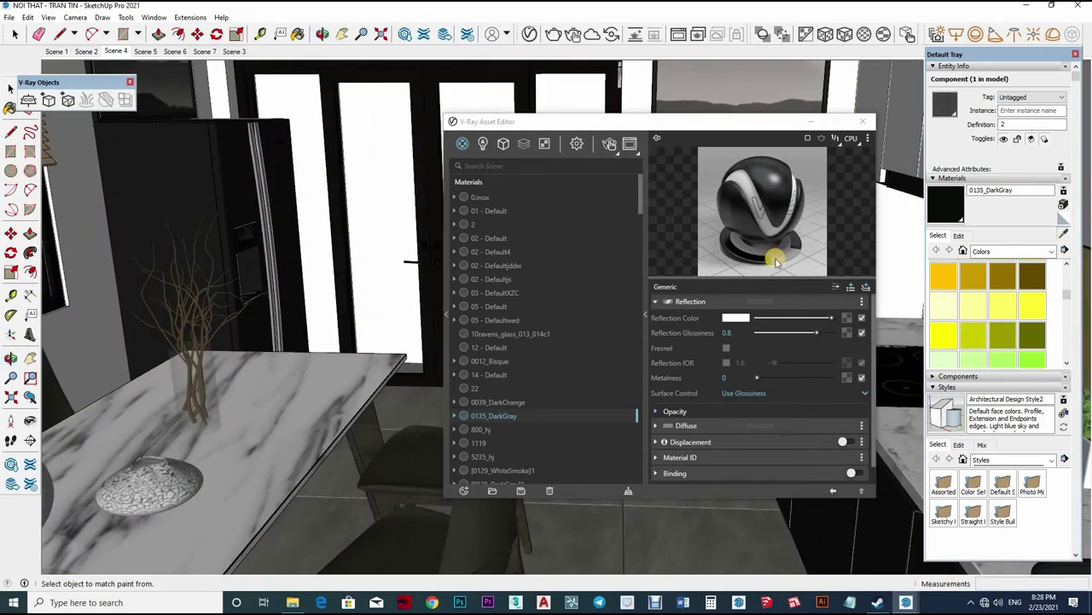
pyautogui.keyDown('alt'); pyautogui.click(726, 340); pyautogui.keyUp('alt')
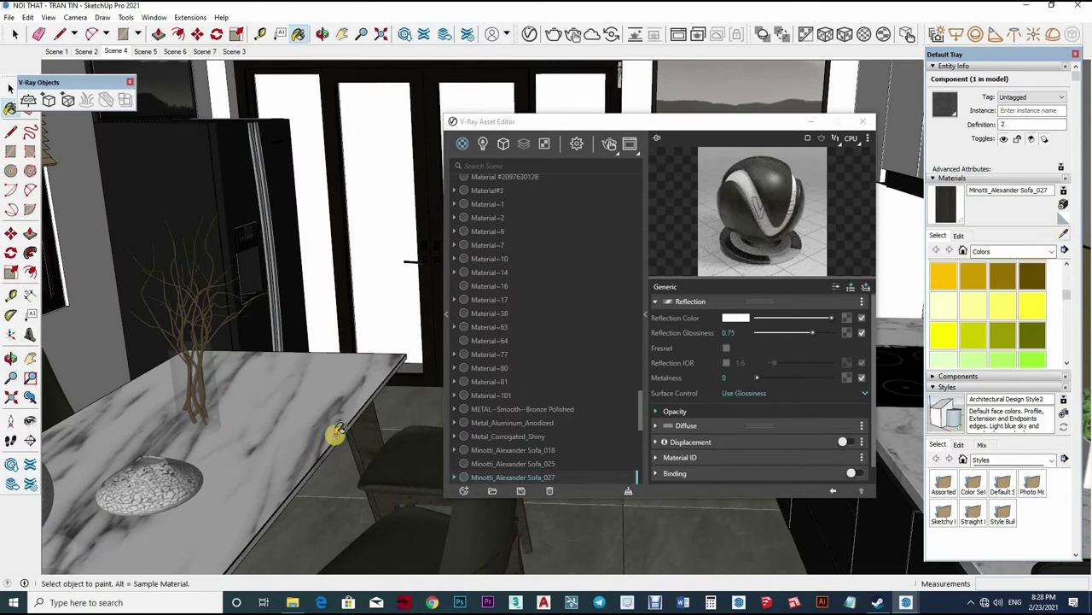
pyautogui.keyDown('alt'); pyautogui.click(349, 421); pyautogui.keyUp('alt')
pyautogui.moveTo(346, 367); pyautogui.dragTo(276, 264, button='middle')
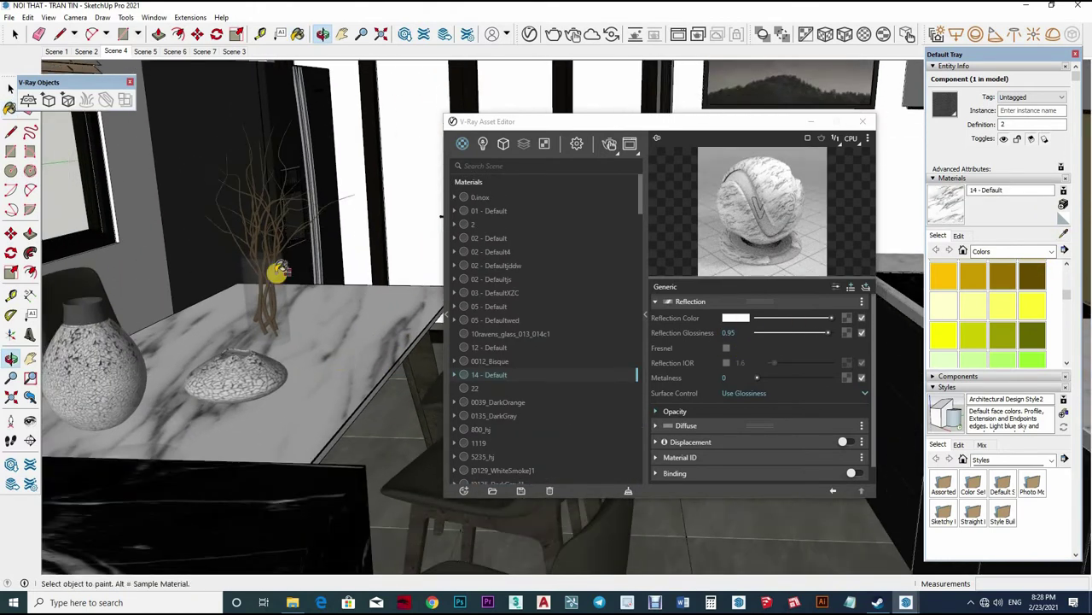
pyautogui.click(116, 52)
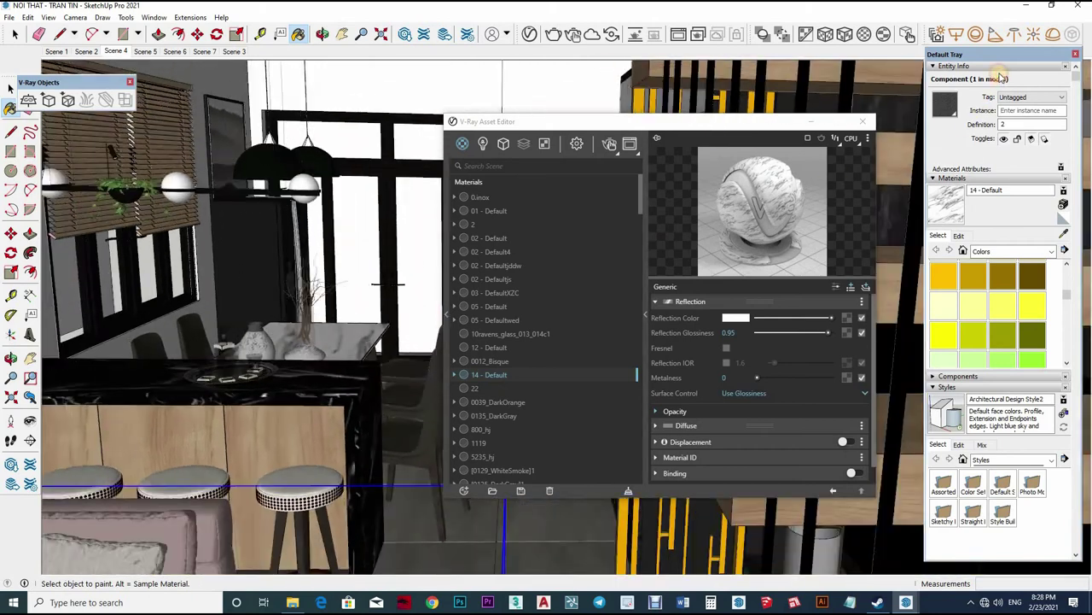
pyautogui.moveTo(714, 122); pyautogui.dragTo(983, 27)
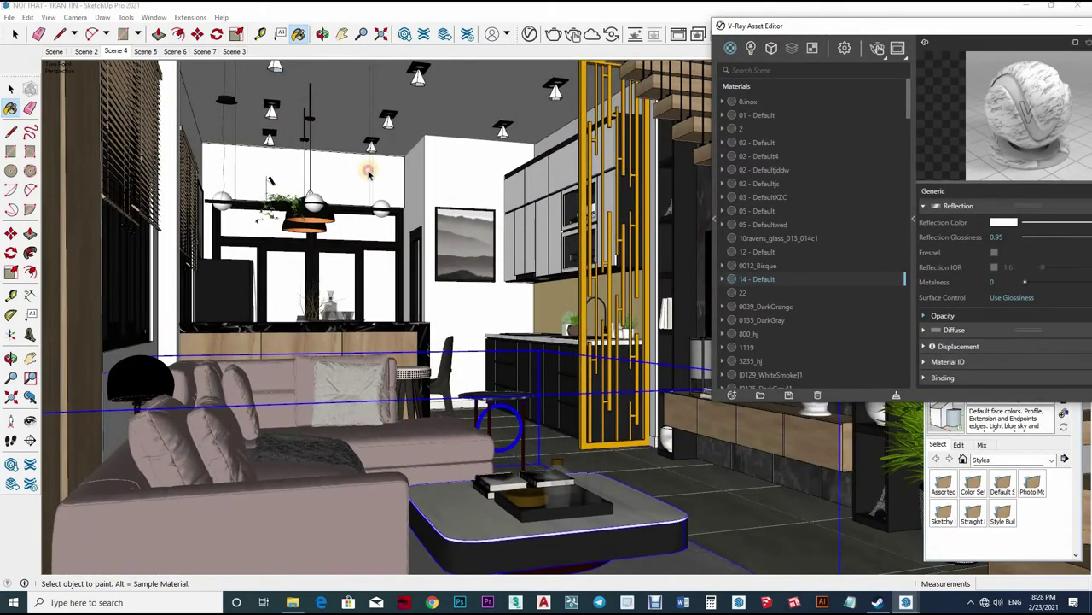
# Zoom toward the gold screen and sample the round table's dark marble Material14 to view its reflections.
pyautogui.press('space')
pyautogui.click(332, 212)
pyautogui.click(580, 397)
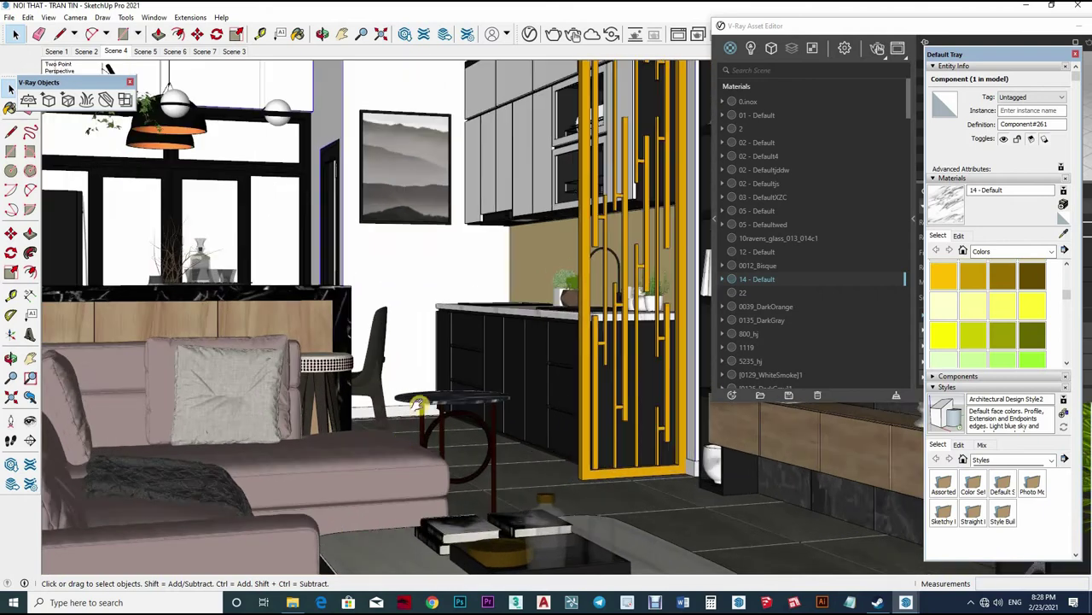
pyautogui.scroll(5, 460, 376)
pyautogui.moveTo(461, 375)
pyautogui.mouseDown(button='middle')
pyautogui.moveTo(449, 378)
pyautogui.moveTo(607, 279)
pyautogui.mouseUp(button='middle')
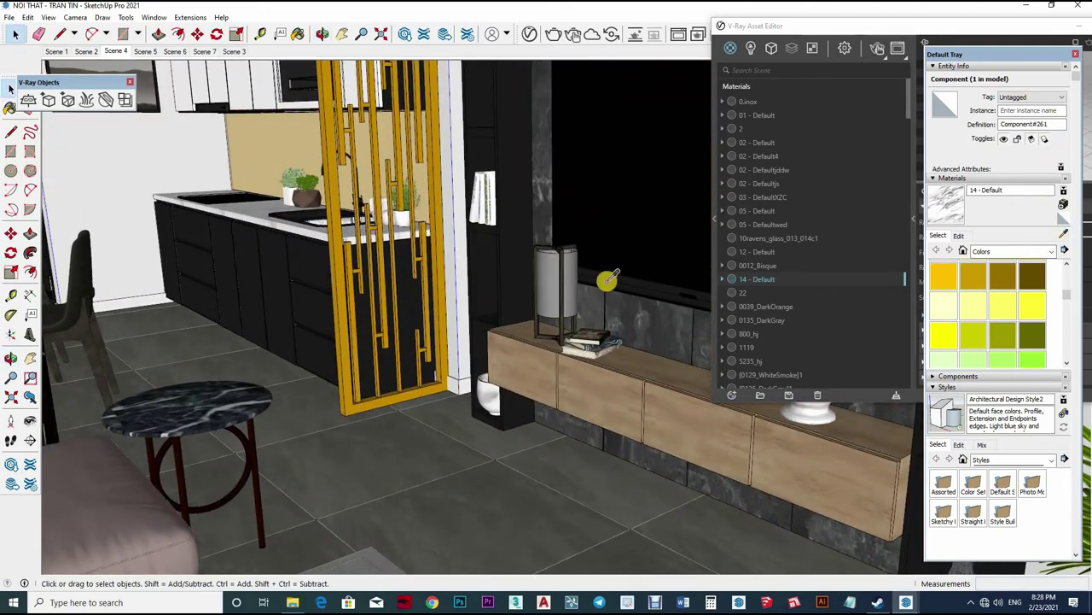
pyautogui.press('b')
pyautogui.keyDown('alt'); pyautogui.click(221, 418); pyautogui.keyUp('alt')
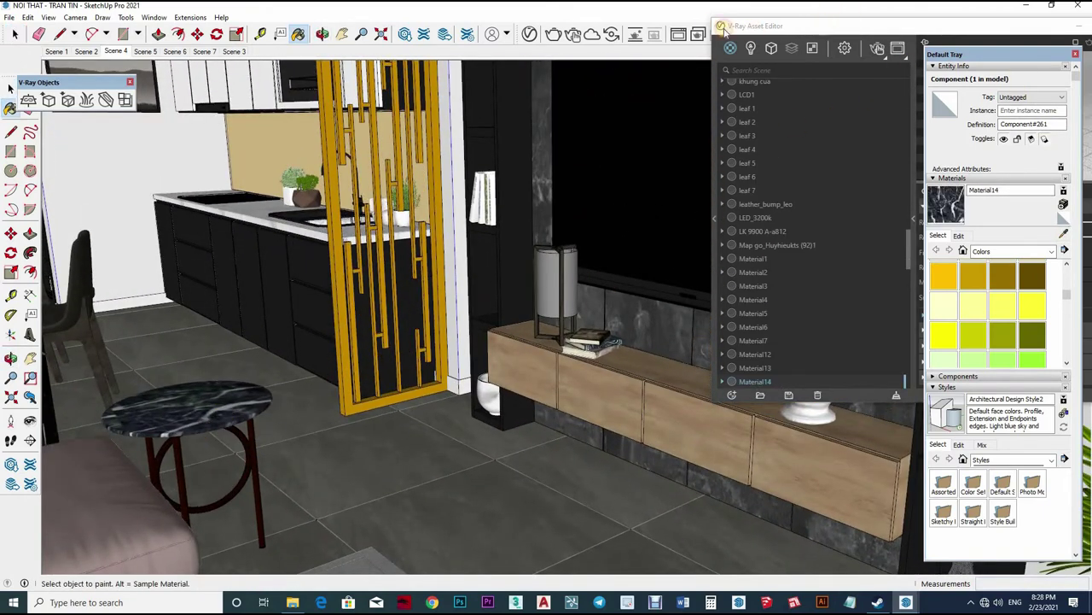
pyautogui.click(913, 220)
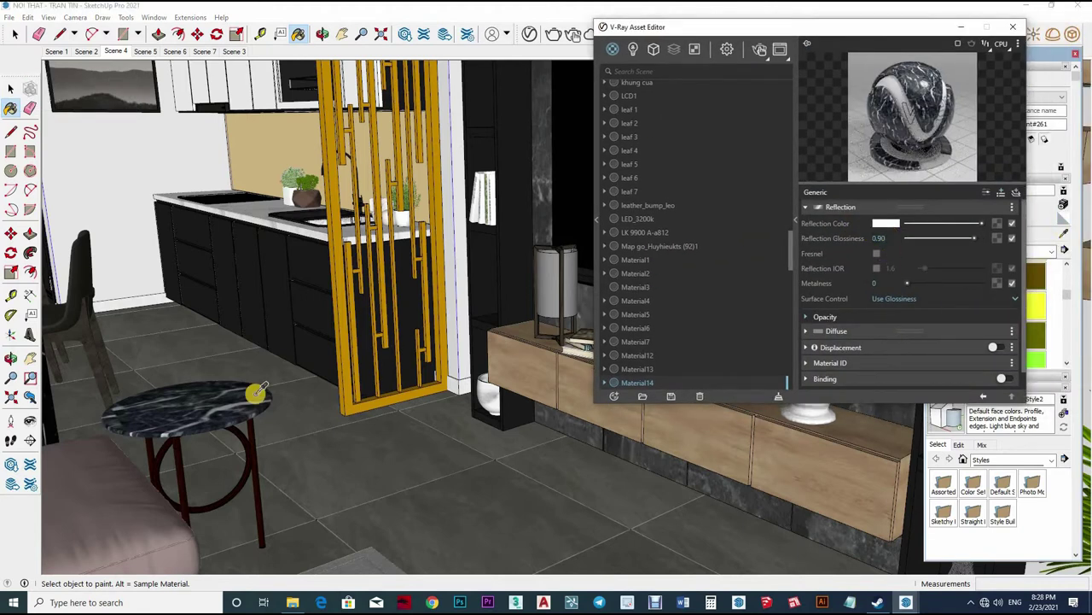
# Sample the gold screen's Color_D01 material and set its reflection glossiness to 0.9.
pyautogui.keyDown('alt'); pyautogui.click(251, 430); pyautogui.keyUp('alt')
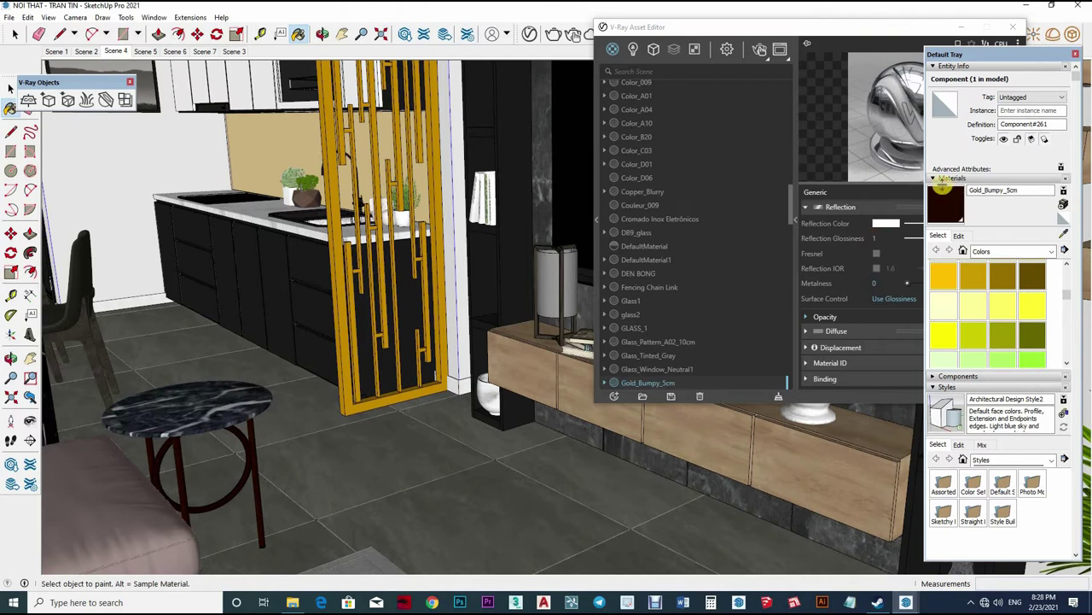
pyautogui.click(1063, 229)
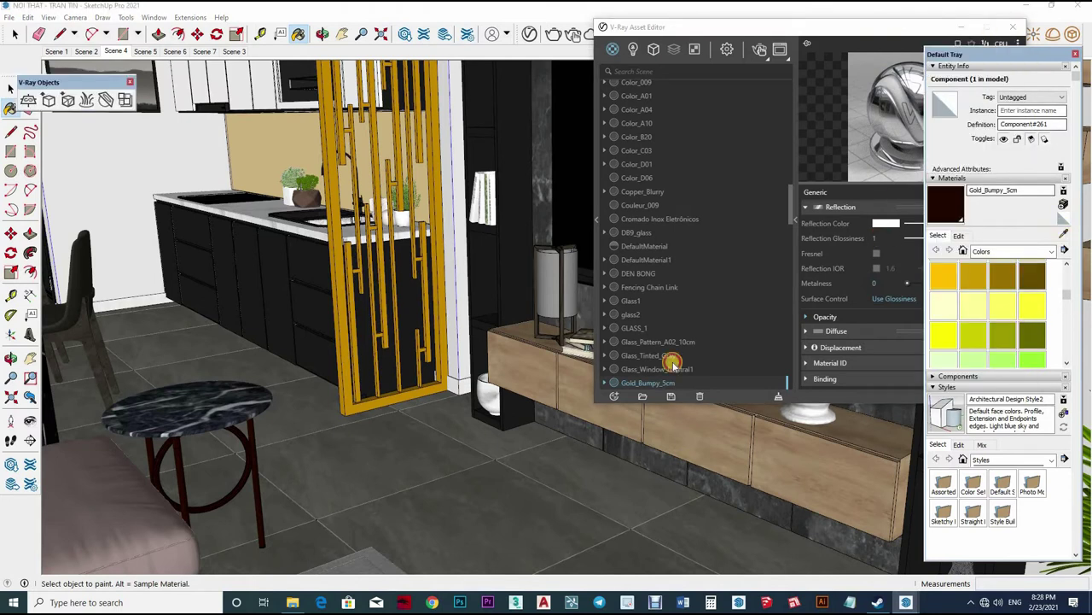
pyautogui.click(886, 239)
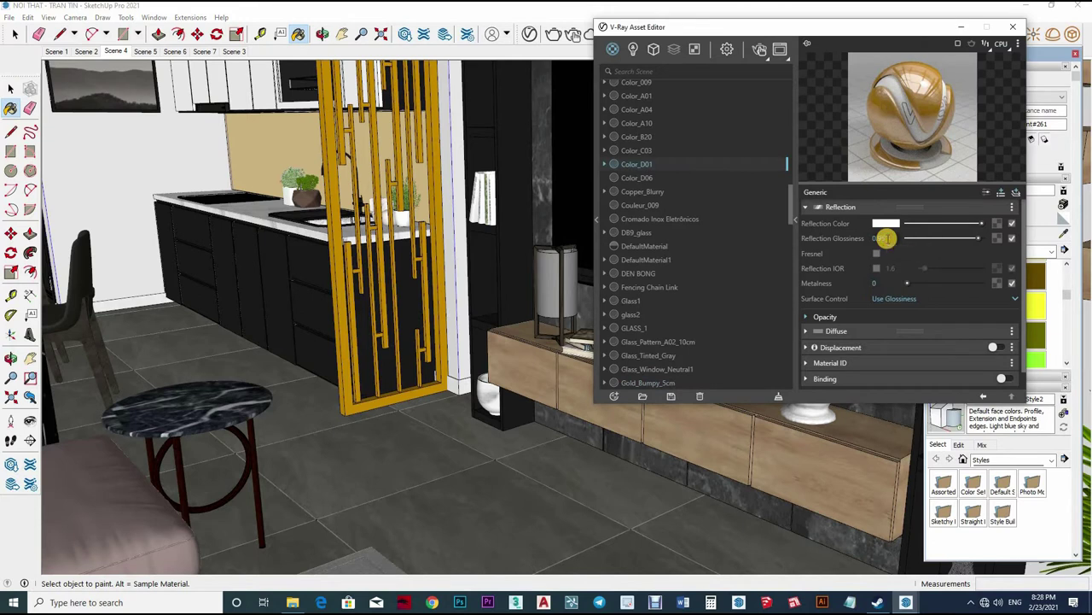
pyautogui.write('0.9')
pyautogui.press('Return')
# Shift the view toward the TV unit and sample the material beside it.
pyautogui.click(348, 296)
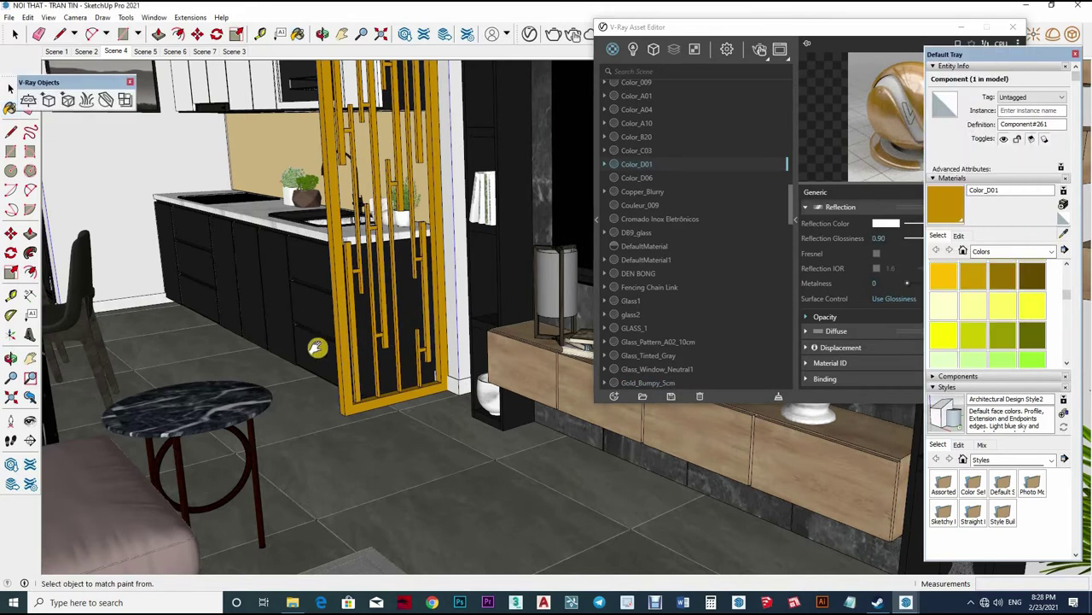
pyautogui.moveTo(341, 367); pyautogui.dragTo(493, 352, button='middle')
pyautogui.click(493, 352)
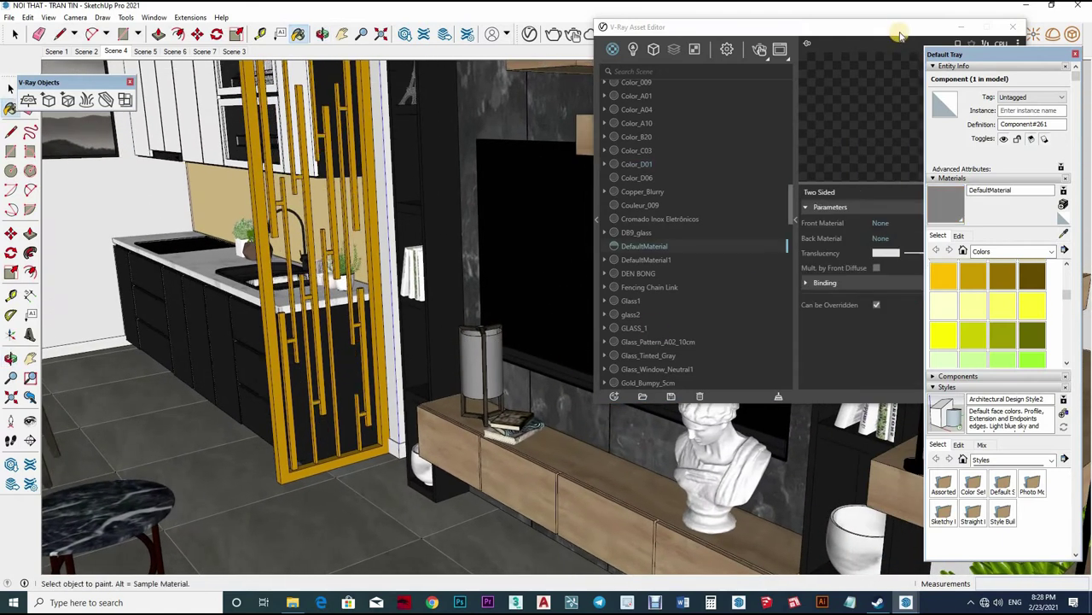
# Sample the black Color_009 TV material and lower its reflection glossiness to 0.8.
pyautogui.click(918, 242)
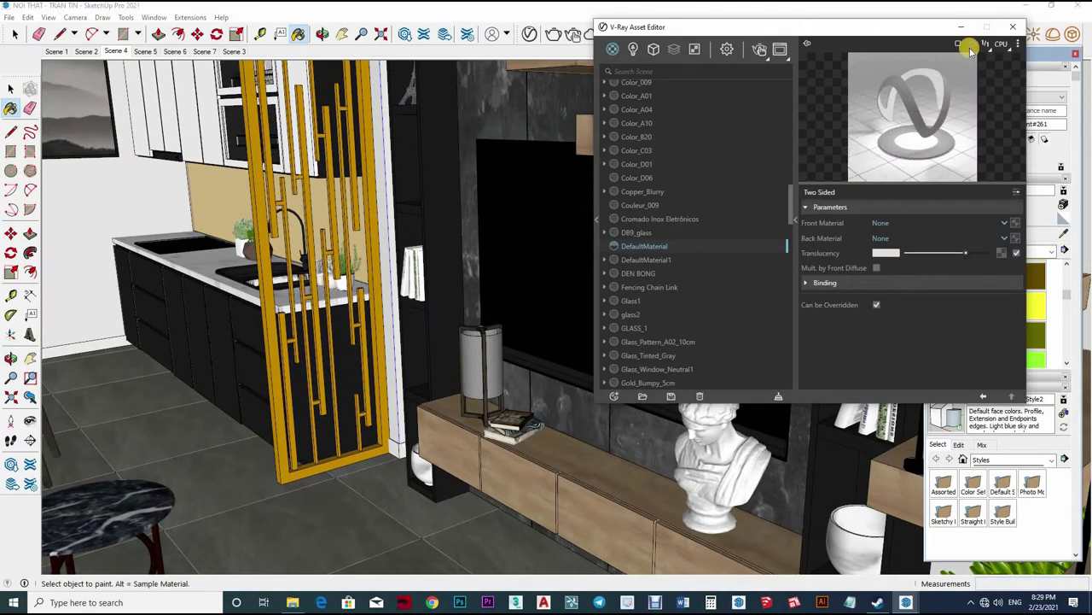
pyautogui.click(1069, 248)
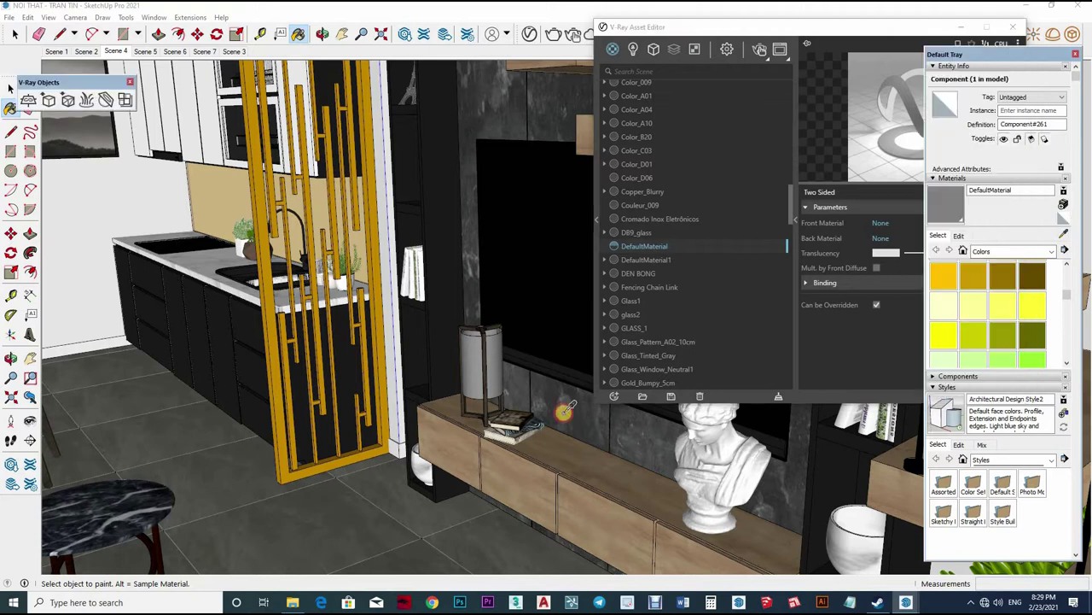
pyautogui.moveTo(504, 323)
pyautogui.mouseDown(button='middle')
pyautogui.moveTo(524, 184)
pyautogui.moveTo(478, 256)
pyautogui.moveTo(512, 298)
pyautogui.mouseUp(button='middle')
pyautogui.click(478, 256)
pyautogui.click(898, 267)
pyautogui.click(988, 227)
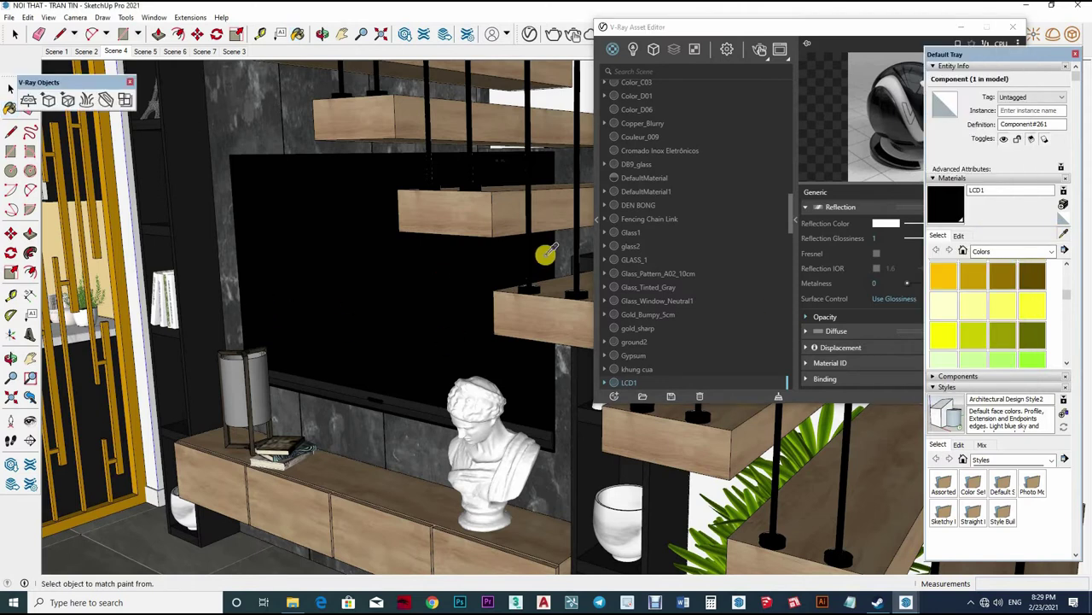
pyautogui.moveTo(541, 251); pyautogui.dragTo(717, 250, button='middle')
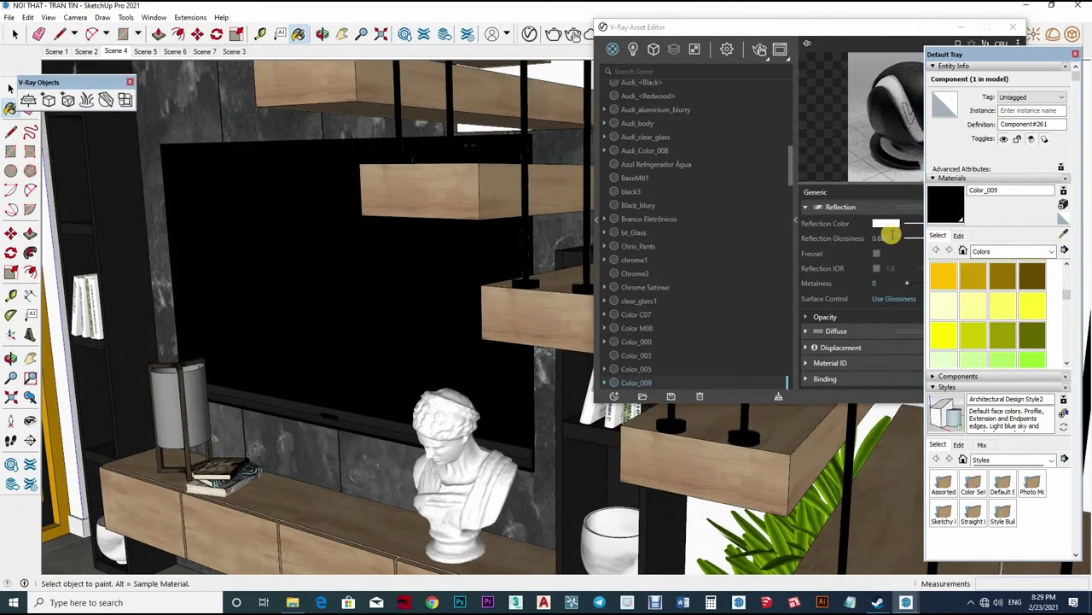
pyautogui.click(892, 239)
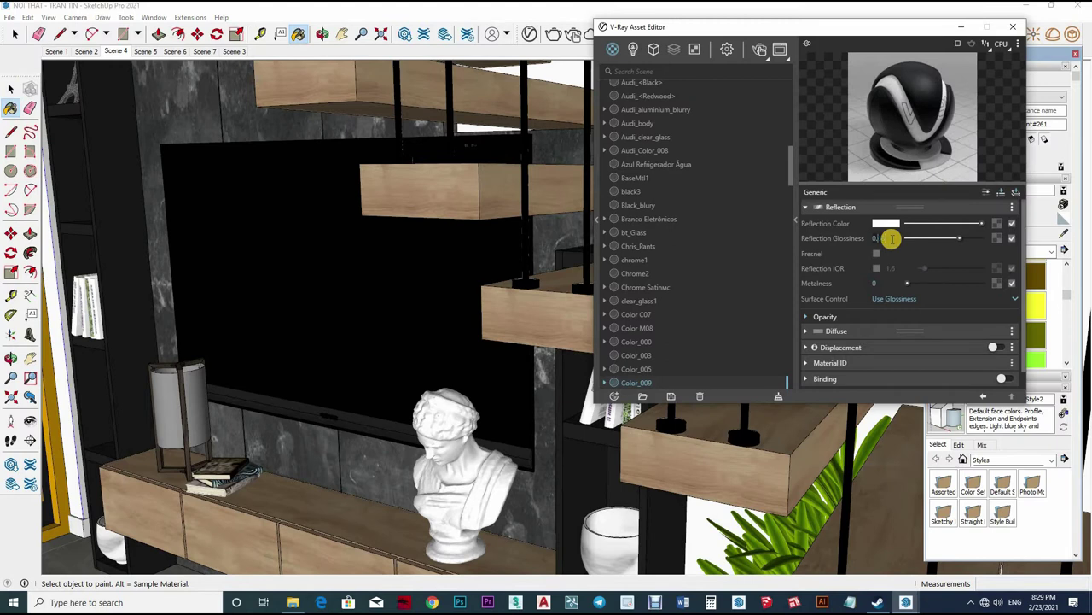
pyautogui.write('80')
pyautogui.keyDown('alt'); pyautogui.click(451, 187); pyautogui.keyUp('alt')
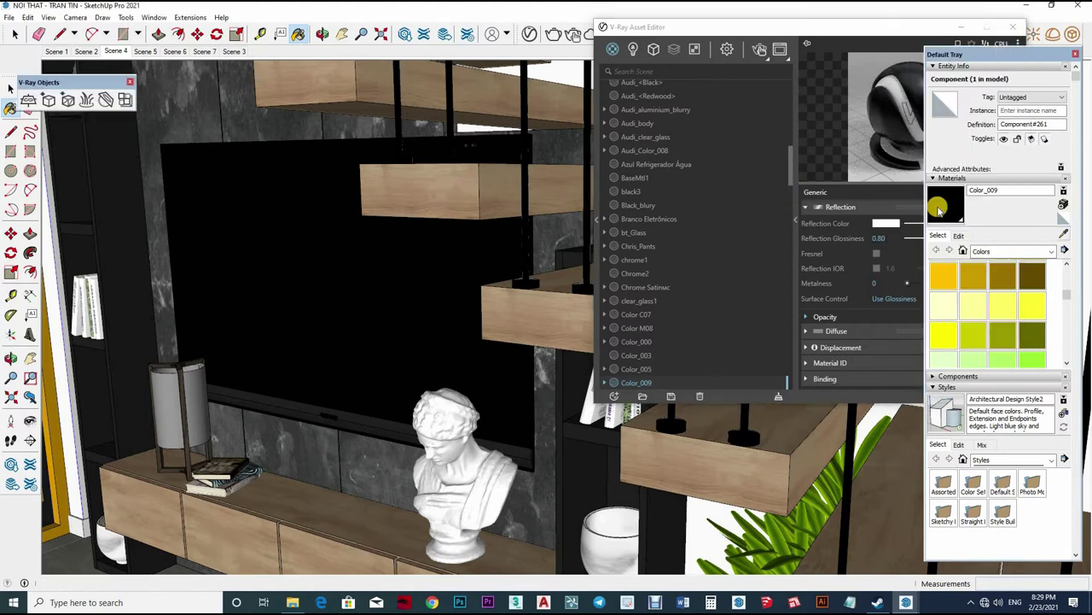
# Sample the wood cabinet's [Color_008]1 material and return to the Scene 4 camera view.
pyautogui.click(891, 241)
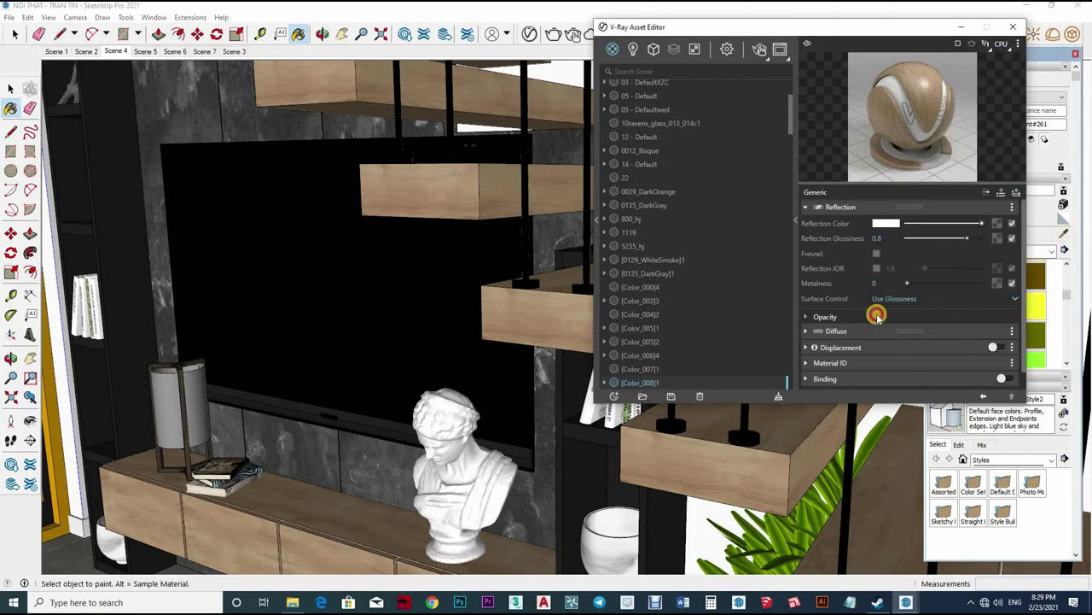
pyautogui.moveTo(397, 323); pyautogui.dragTo(371, 402, button='middle')
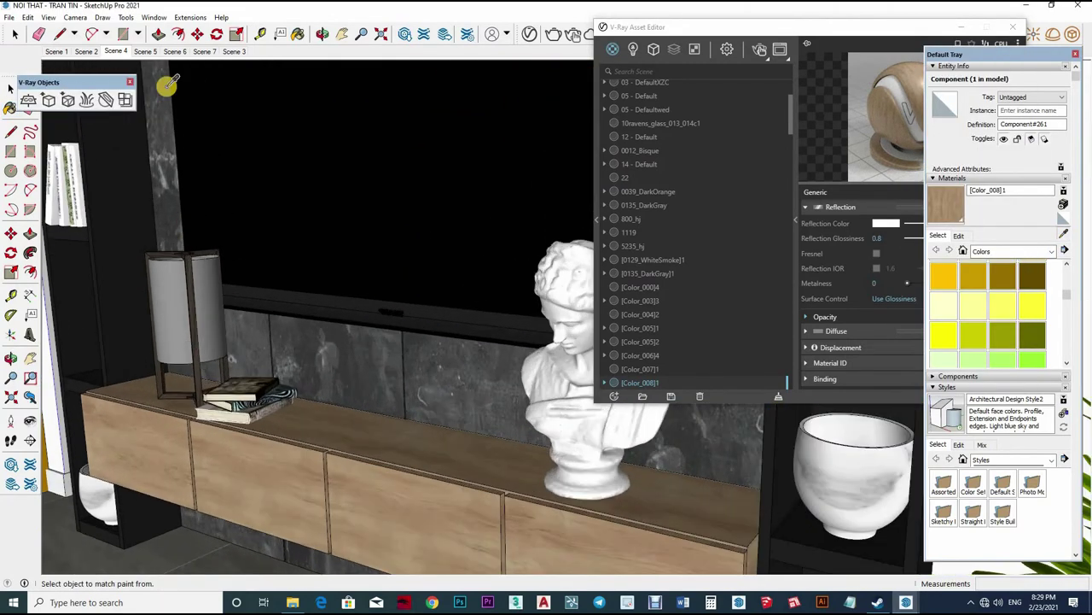
pyautogui.click(116, 51)
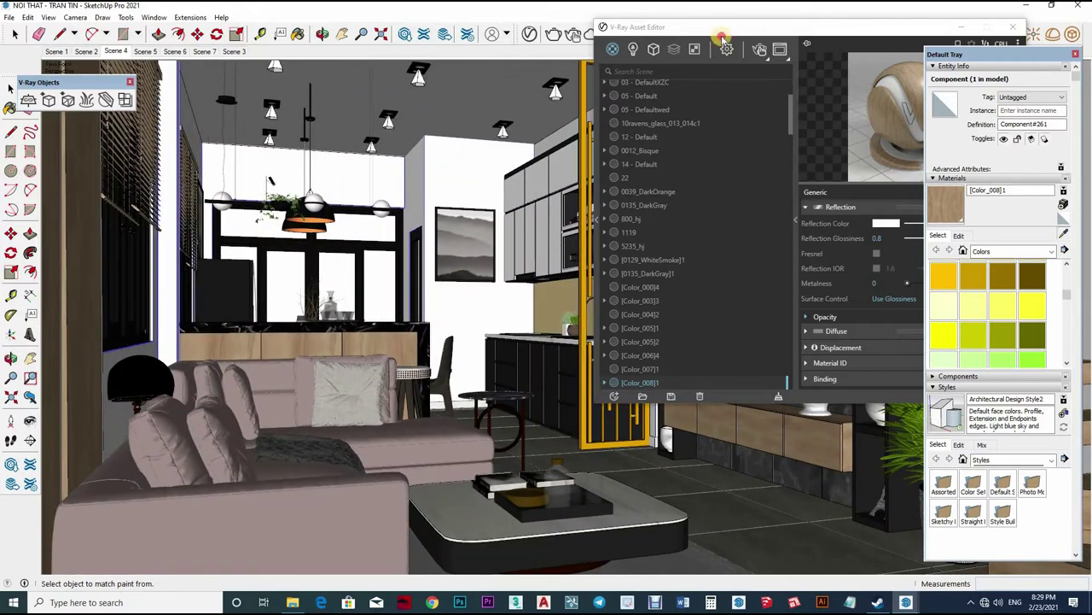
pyautogui.moveTo(620, 45); pyautogui.dragTo(471, 60)
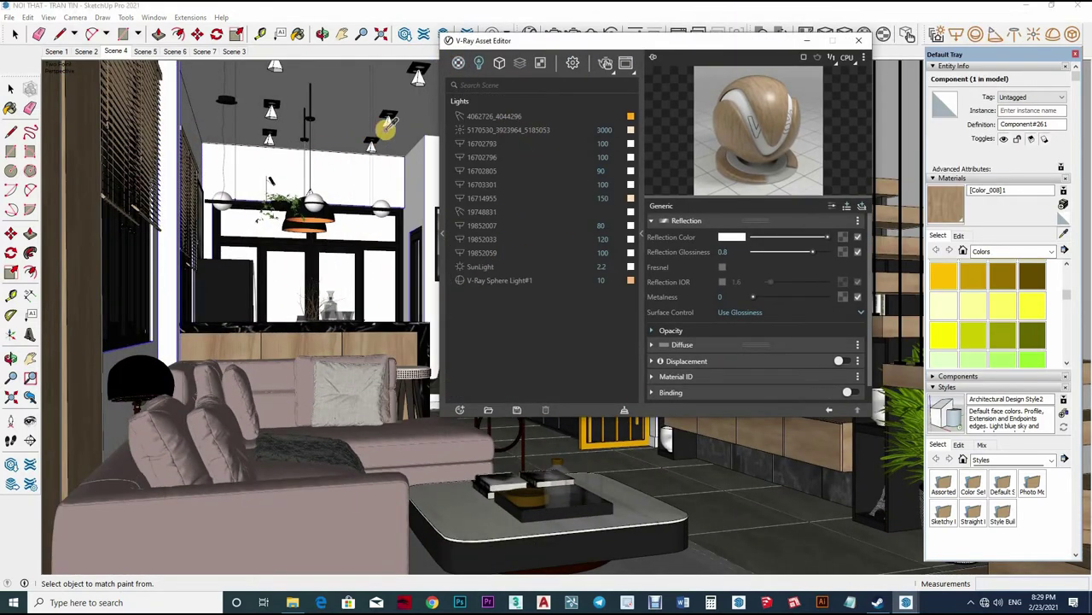
# Open the ceiling spotlight group, set its IES light to 50000 lm, close the editor and exit the group.
pyautogui.press('space')
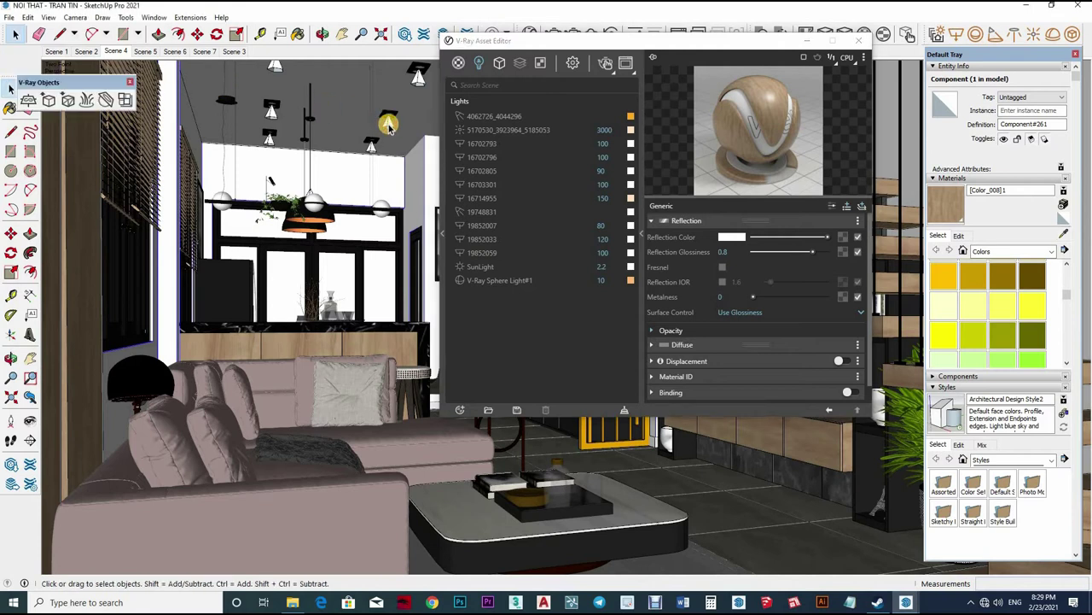
pyautogui.click(387, 124)
pyautogui.doubleClick(387, 124)
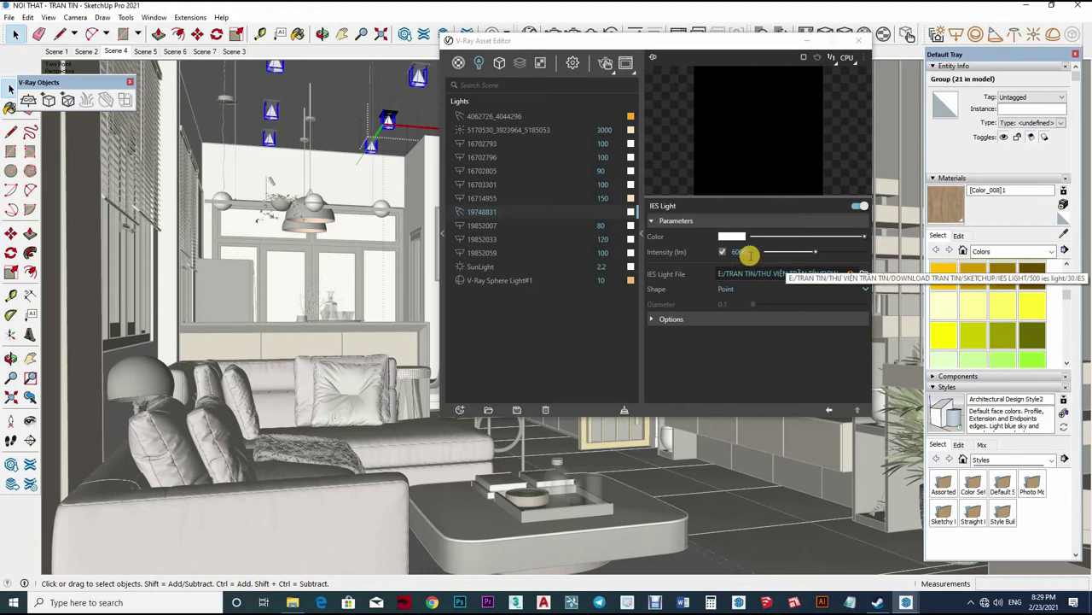
pyautogui.click(736, 251)
pyautogui.write('50000')
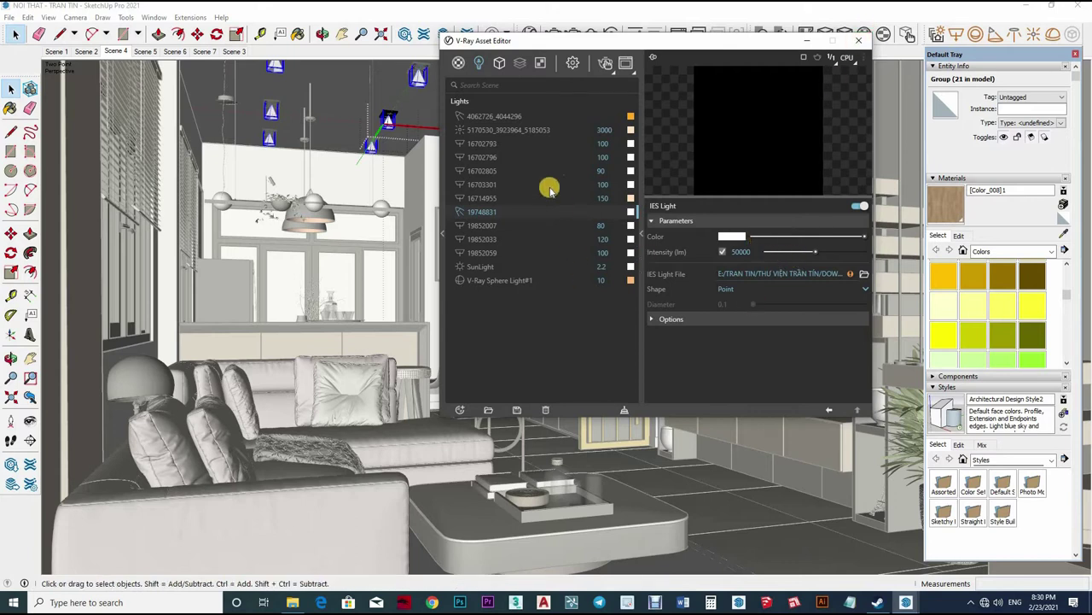
pyautogui.click(858, 43)
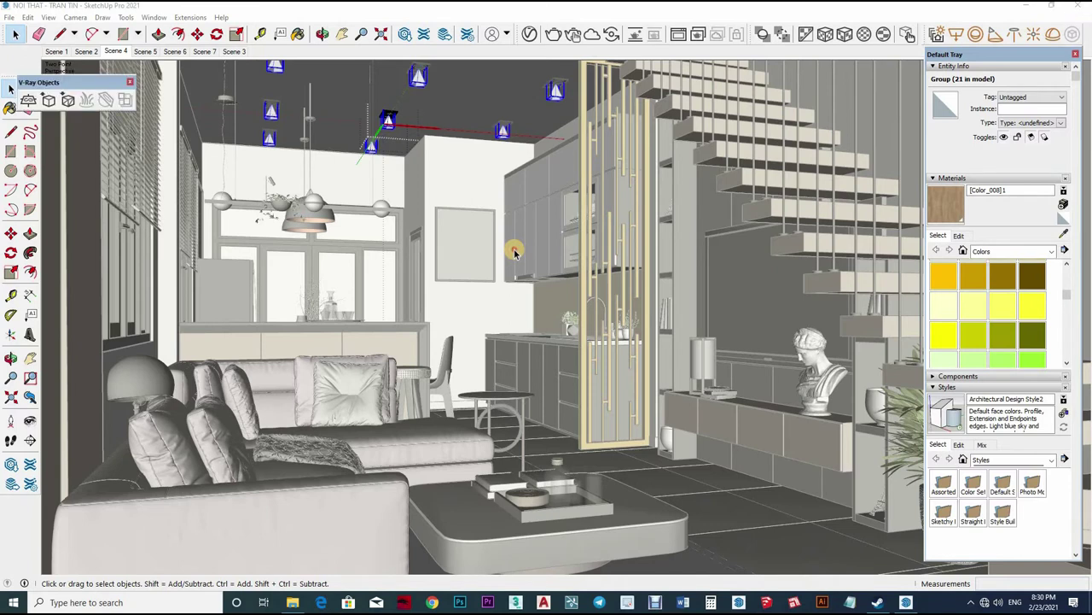
pyautogui.hotkey('ctrl', 'z')
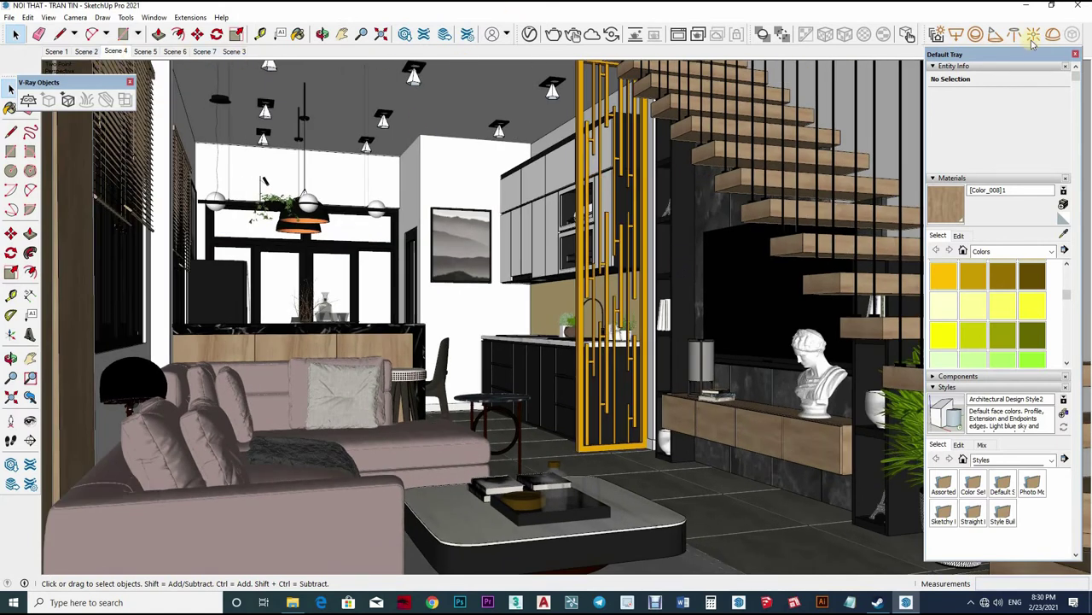
# In the render settings, set image width 1200, noise limit 0.005 and max subdivs 32.
pyautogui.click(530, 35)
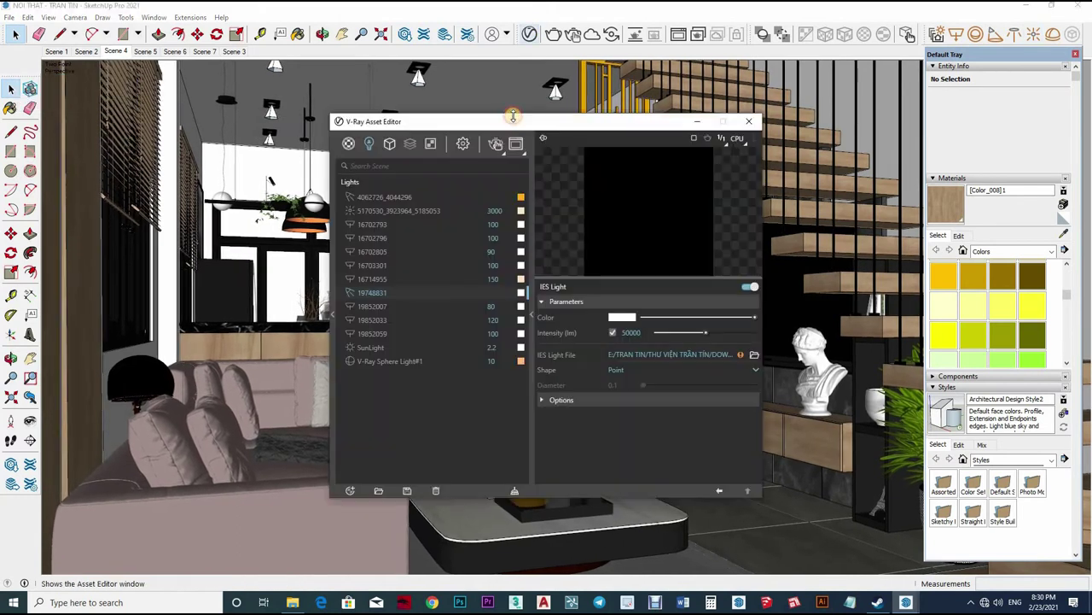
pyautogui.click(462, 144)
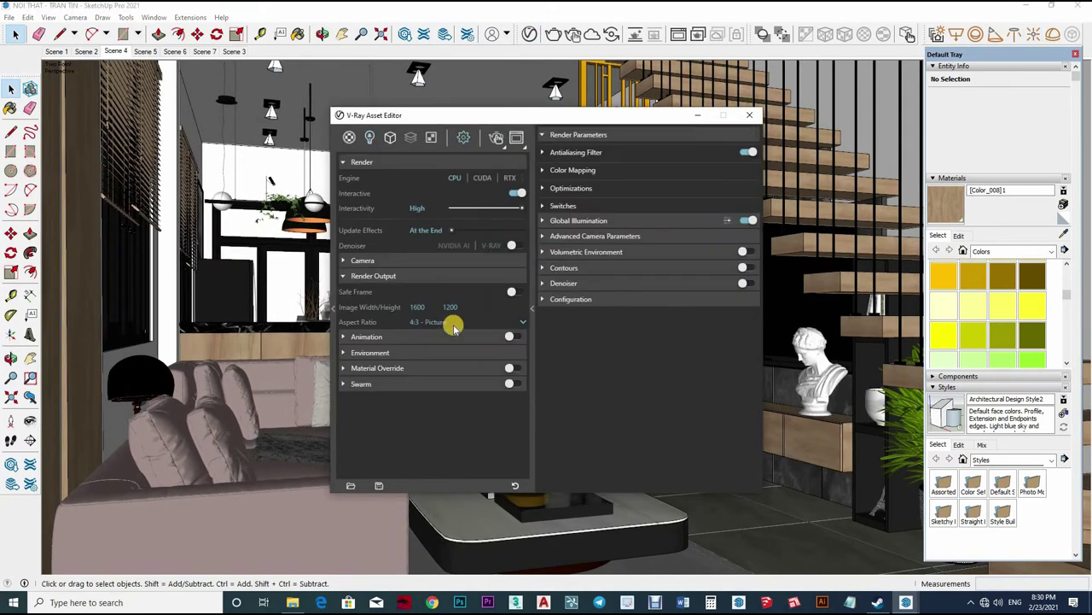
pyautogui.click(440, 326)
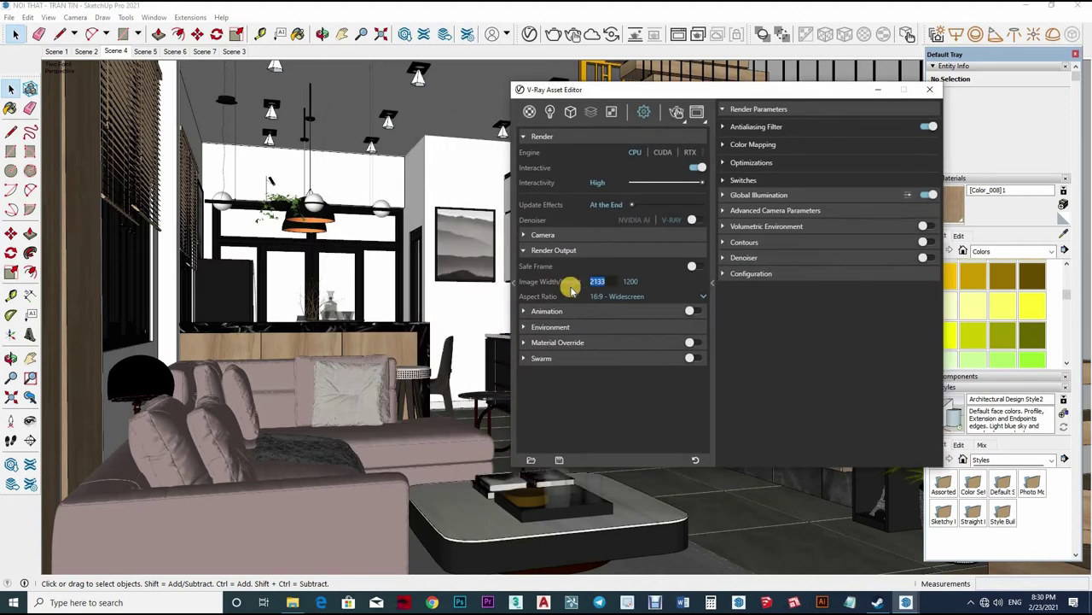
pyautogui.write('12')
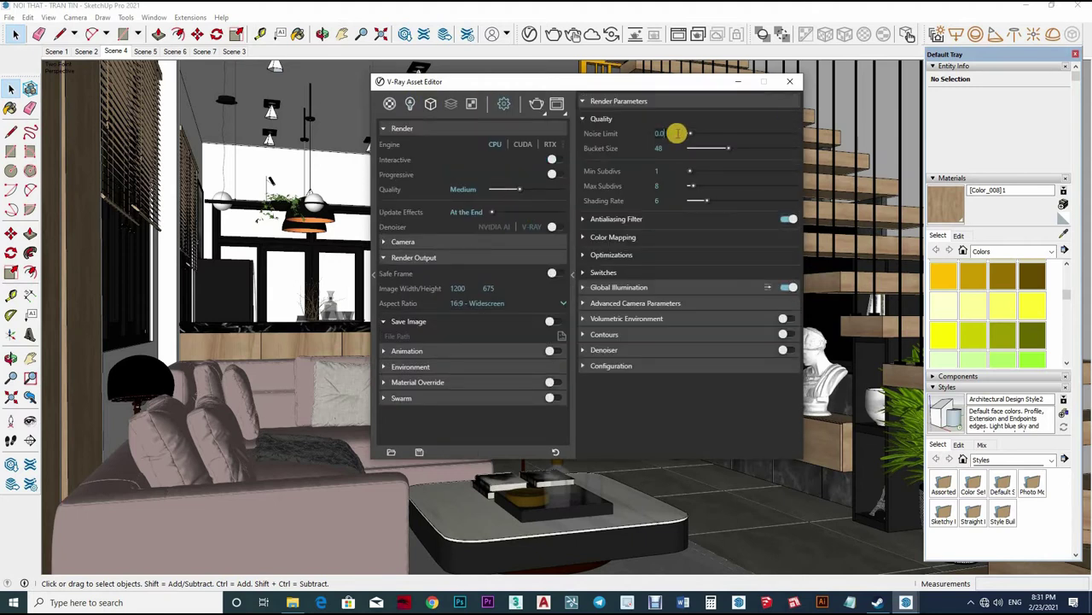
pyautogui.write('05')
pyautogui.press('Return')
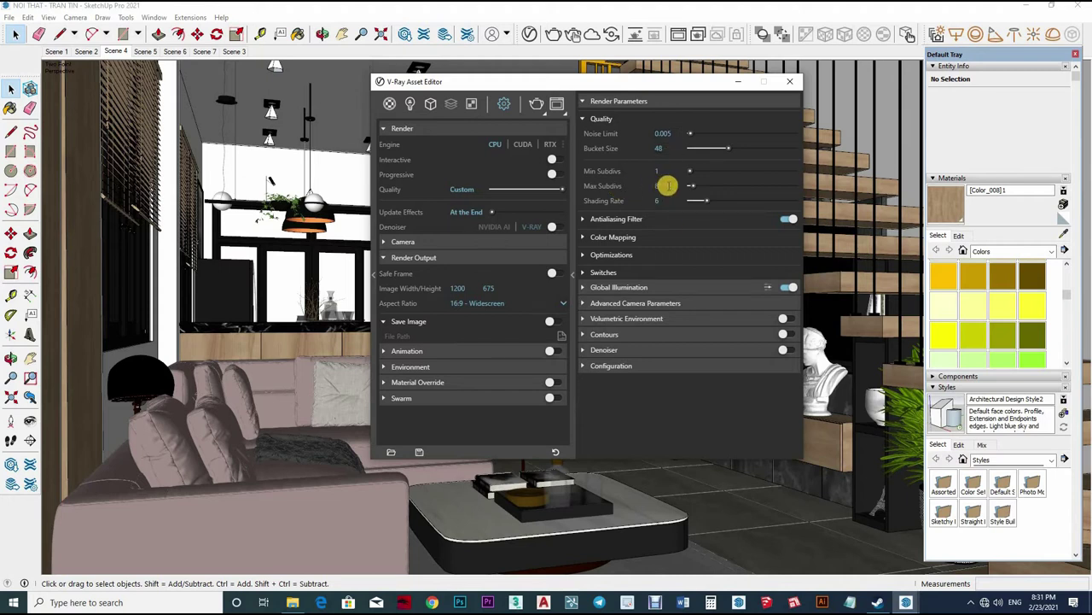
pyautogui.write('32')
pyautogui.press('Return')
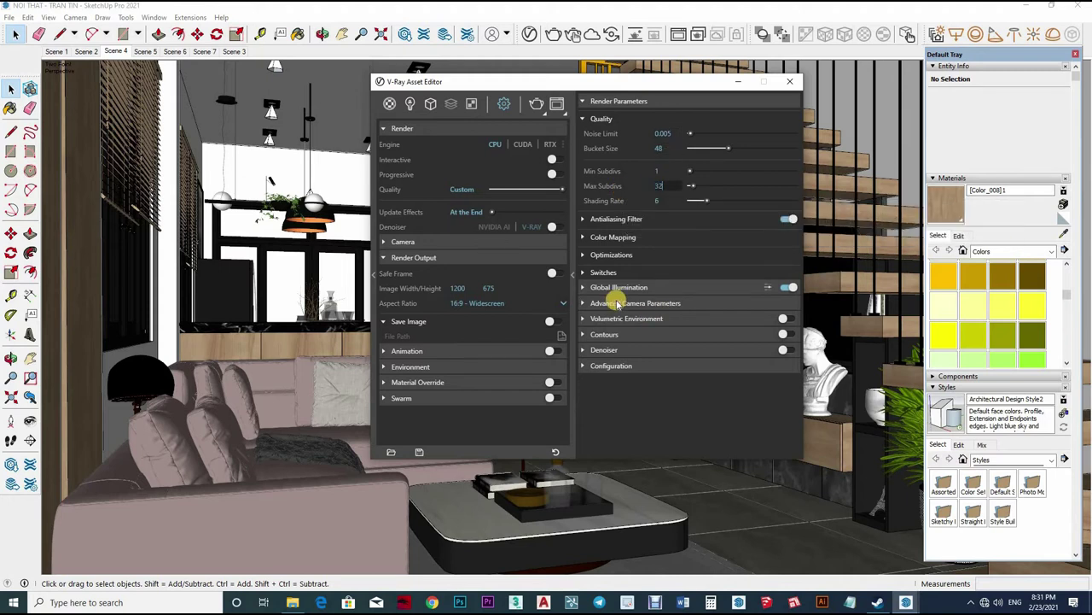
# Set irradiance min/max rate to -3/0, interpolation 50 and light cache subdivs 1200.
pyautogui.click(674, 223)
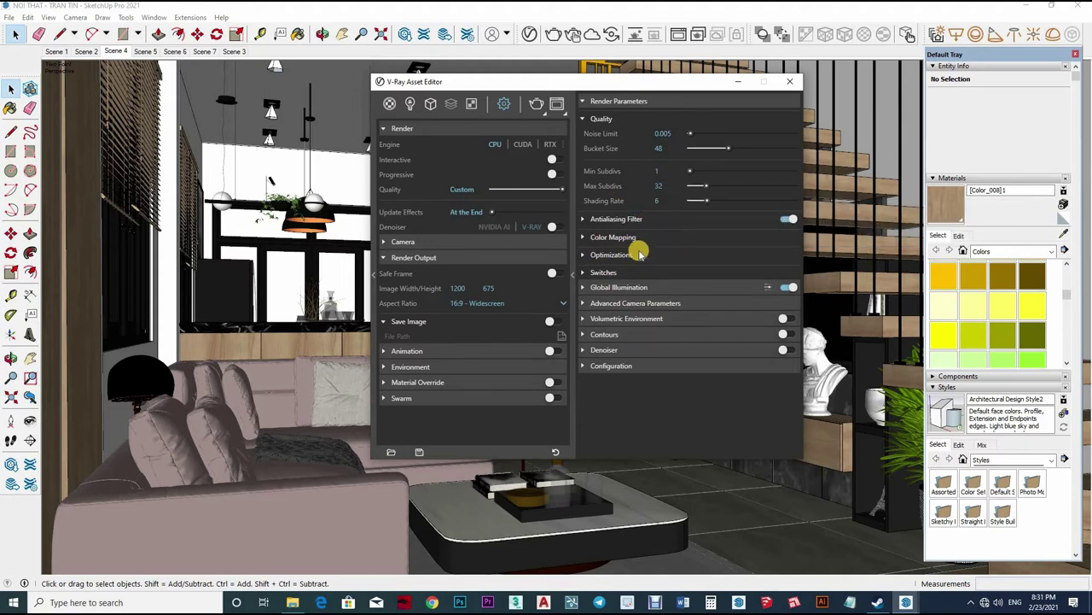
pyautogui.click(683, 303)
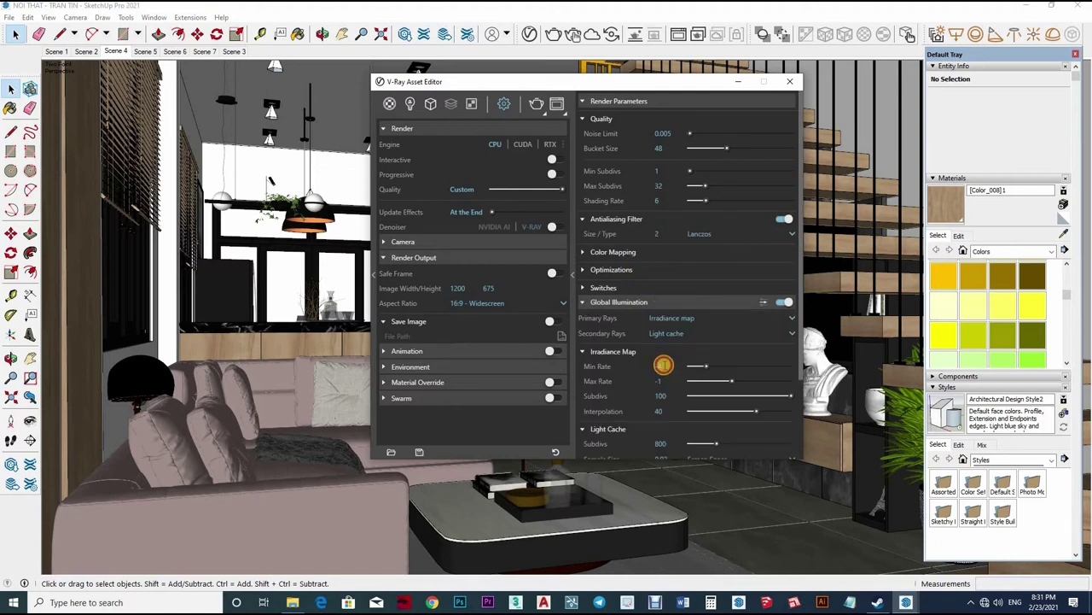
pyautogui.write('-3')
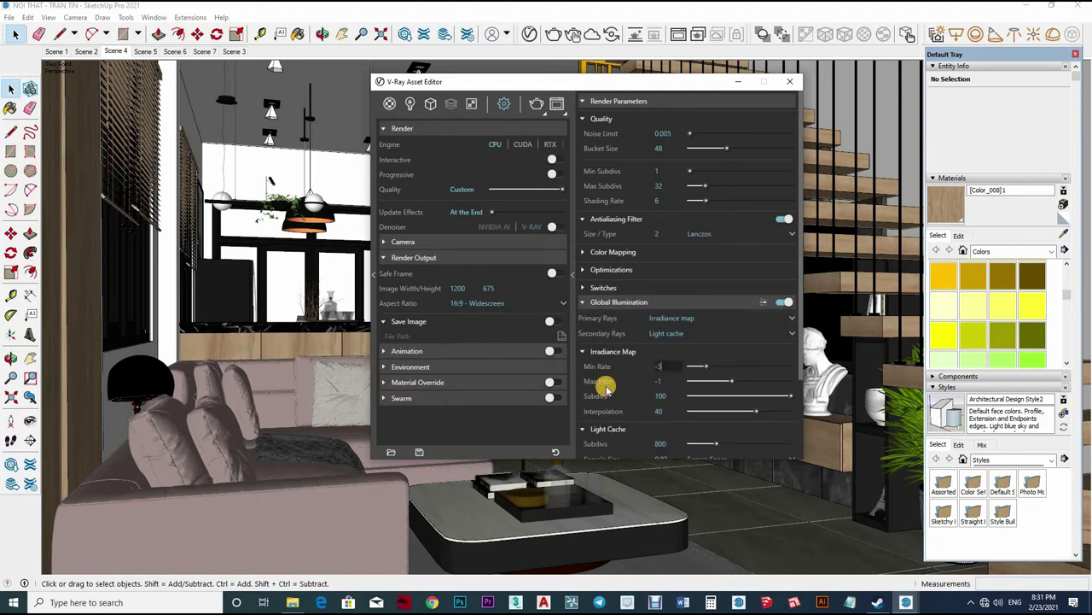
pyautogui.doubleClick(658, 380)
pyautogui.write('0')
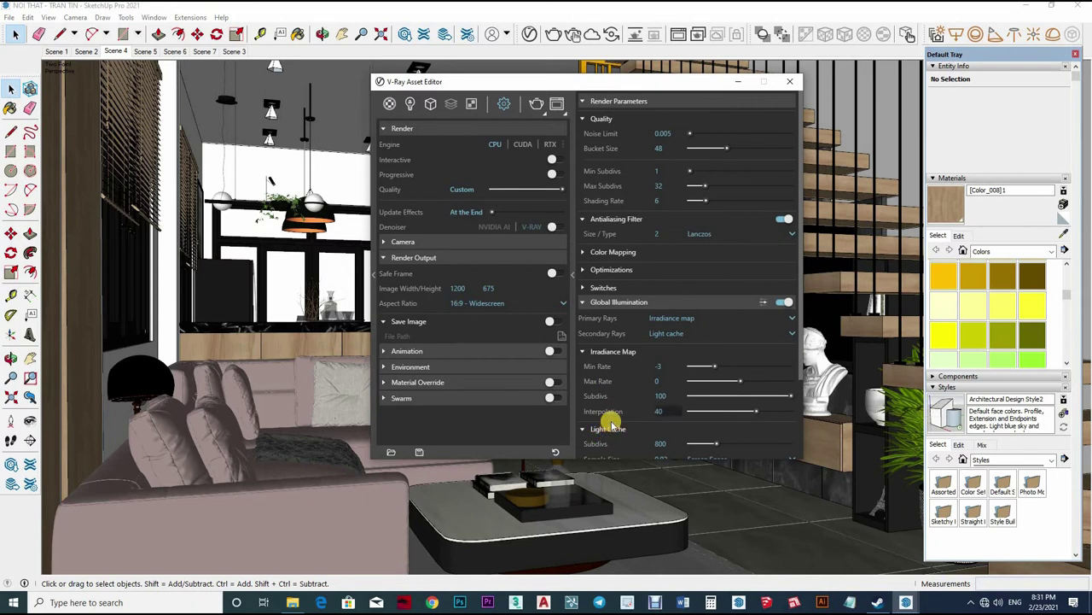
pyautogui.click(658, 410)
pyautogui.write('50')
pyautogui.click(604, 398)
pyautogui.scroll(-2, 604, 398)
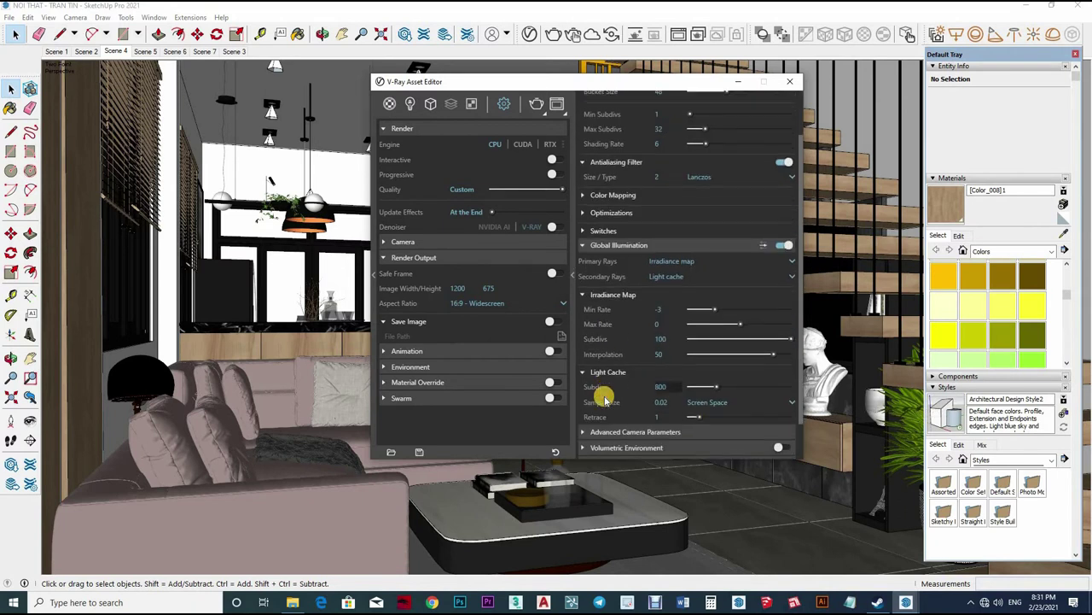
pyautogui.write('12')
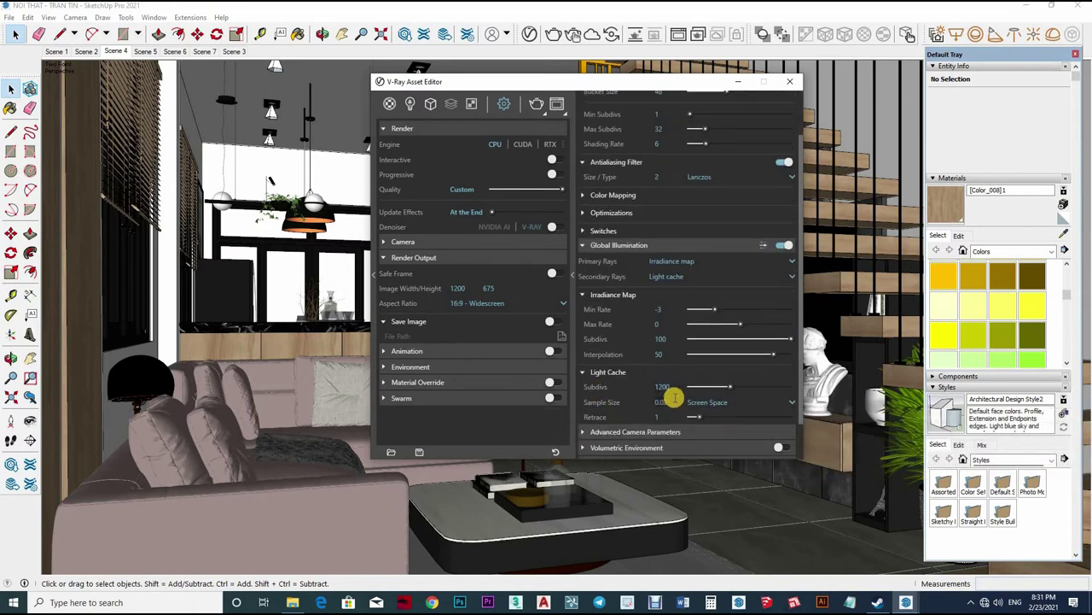
pyautogui.press('Return')
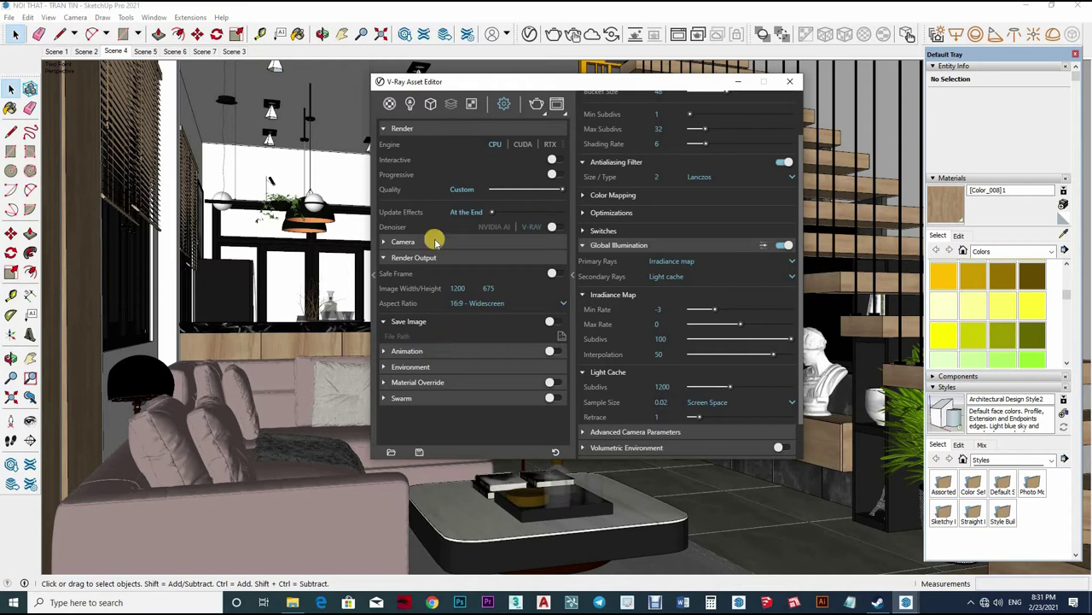
# Check the animation and environment rollouts, then close the render settings.
pyautogui.click(509, 352)
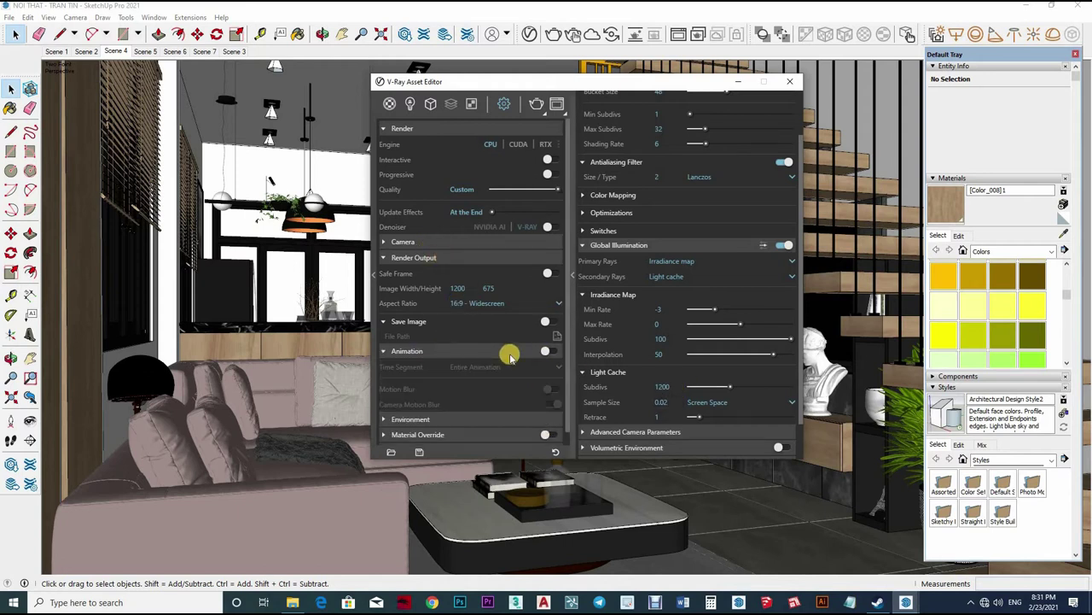
pyautogui.scroll(-1, 499, 384)
pyautogui.click(508, 405)
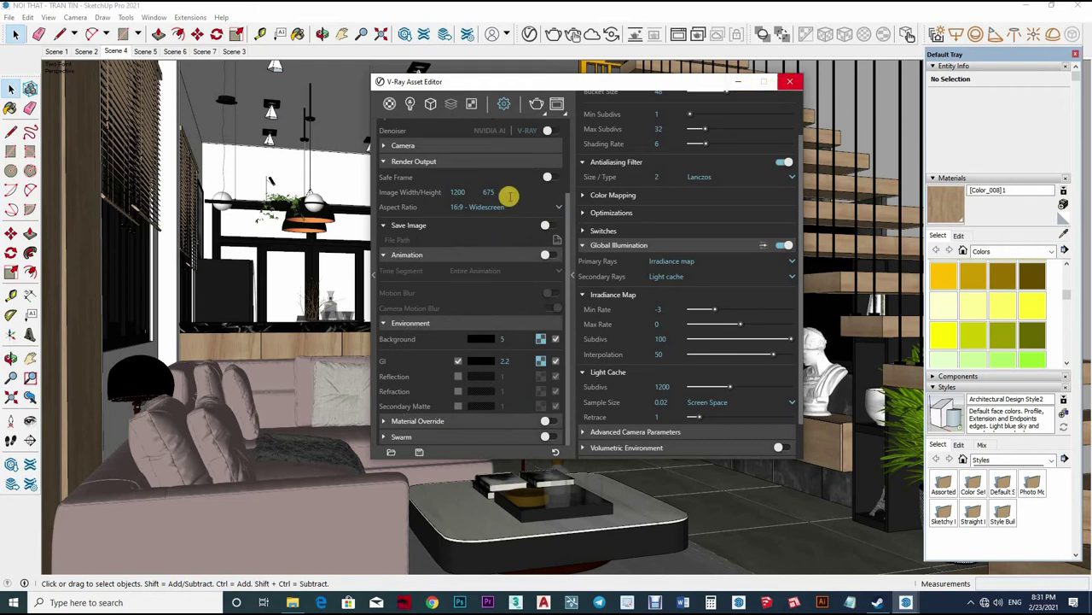
pyautogui.scroll(2, 509, 196)
pyautogui.click(789, 86)
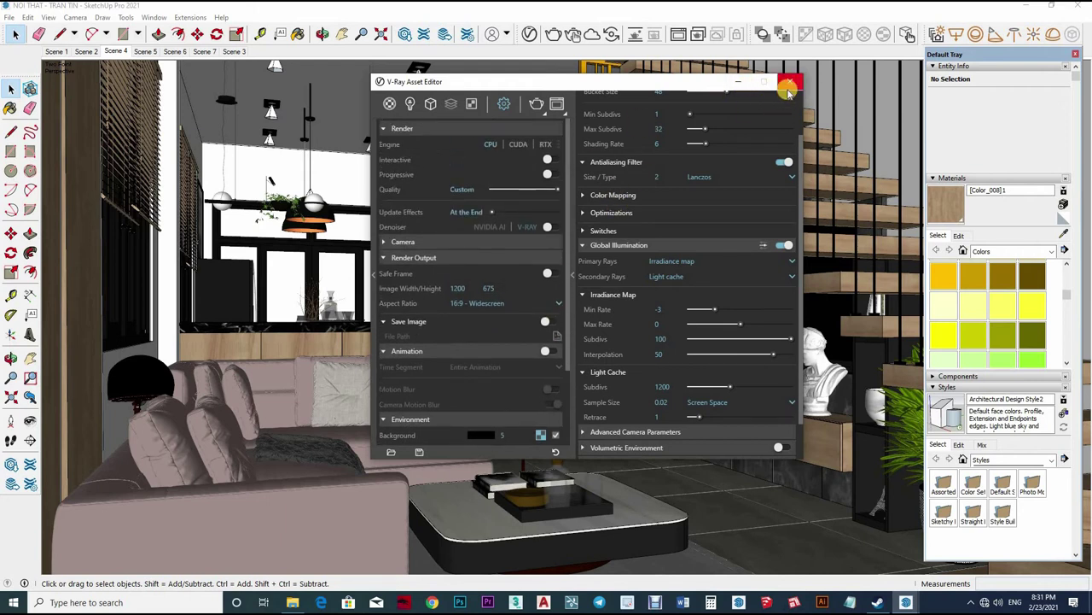
pyautogui.click(792, 87)
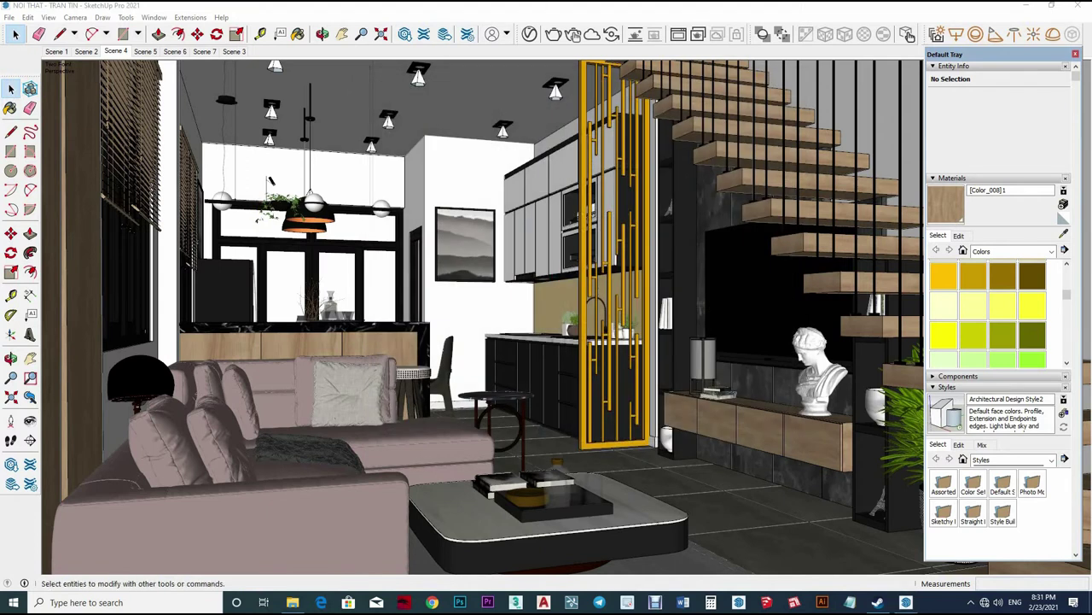
# Render the living room at 1200×675 into the V-Ray Frame Buffer.
pyautogui.click(476, 75)
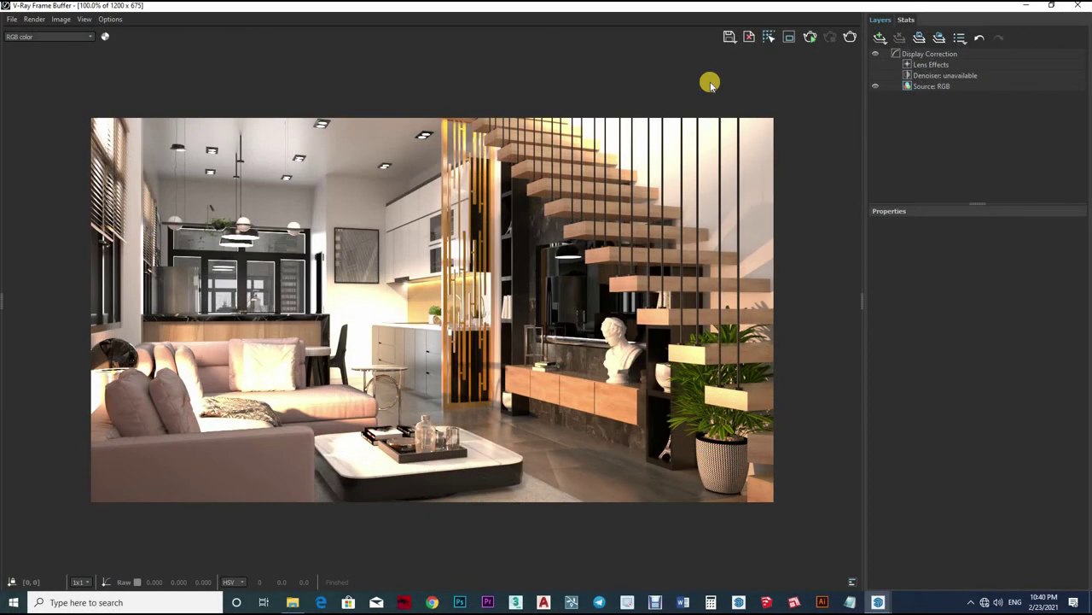
# Create a new folder 'pic' inside Desktop\V-RAY 5\4 from the save dialog.
pyautogui.click(730, 37)
pyautogui.click(47, 223)
pyautogui.doubleClick(142, 179)
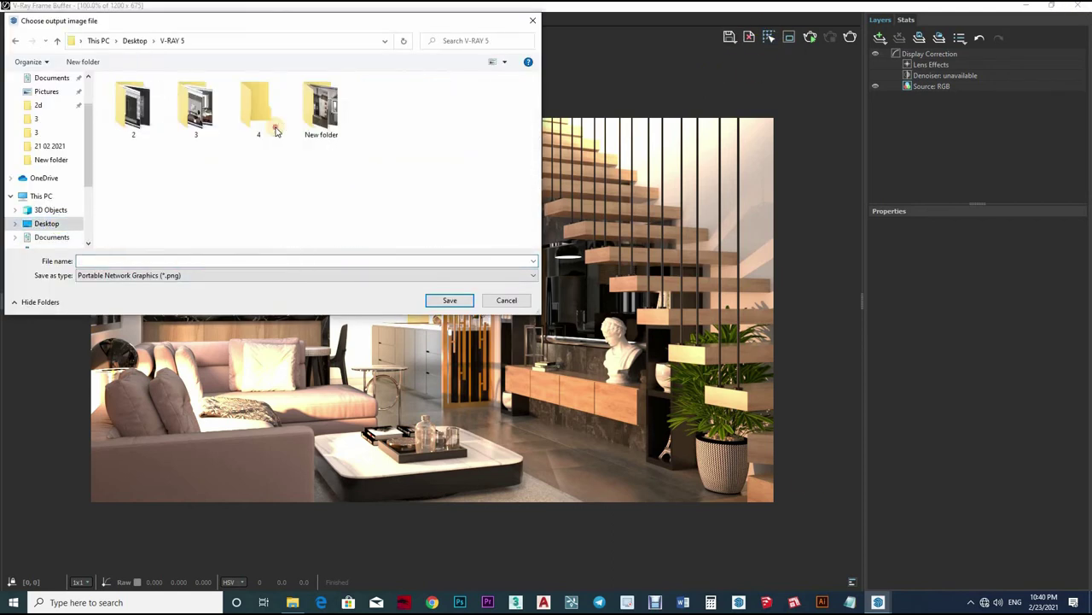
pyautogui.doubleClick(261, 109)
pyautogui.rightClick(268, 163)
pyautogui.click(427, 287)
pyautogui.write('pic')
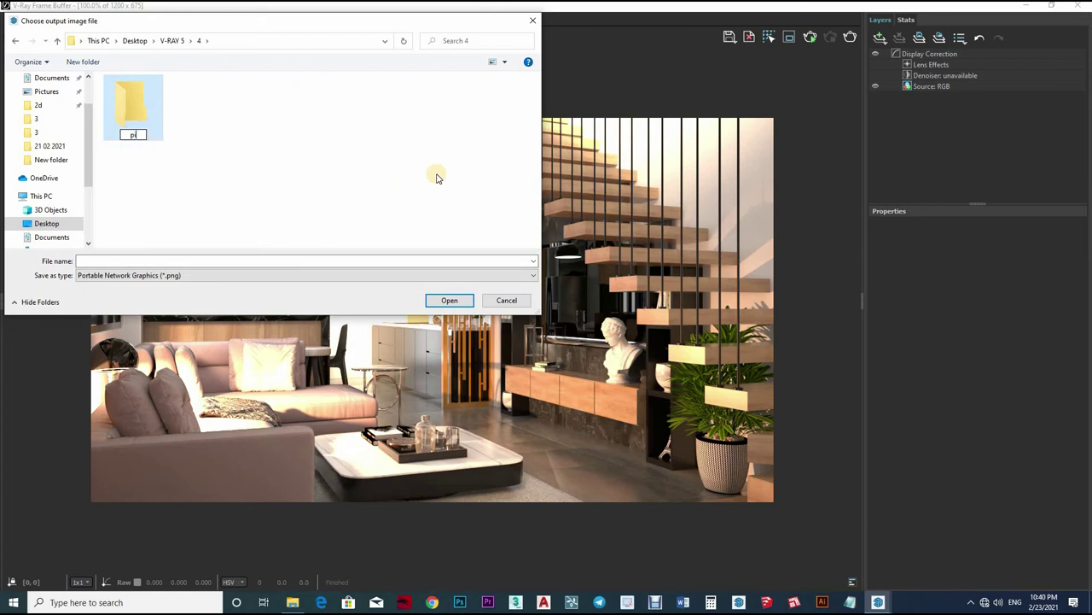
pyautogui.press('Return')
pyautogui.press('Return')
# Save the render as PNG file '1' in the pic folder.
pyautogui.click(139, 259)
pyautogui.write('1')
pyautogui.click(450, 300)
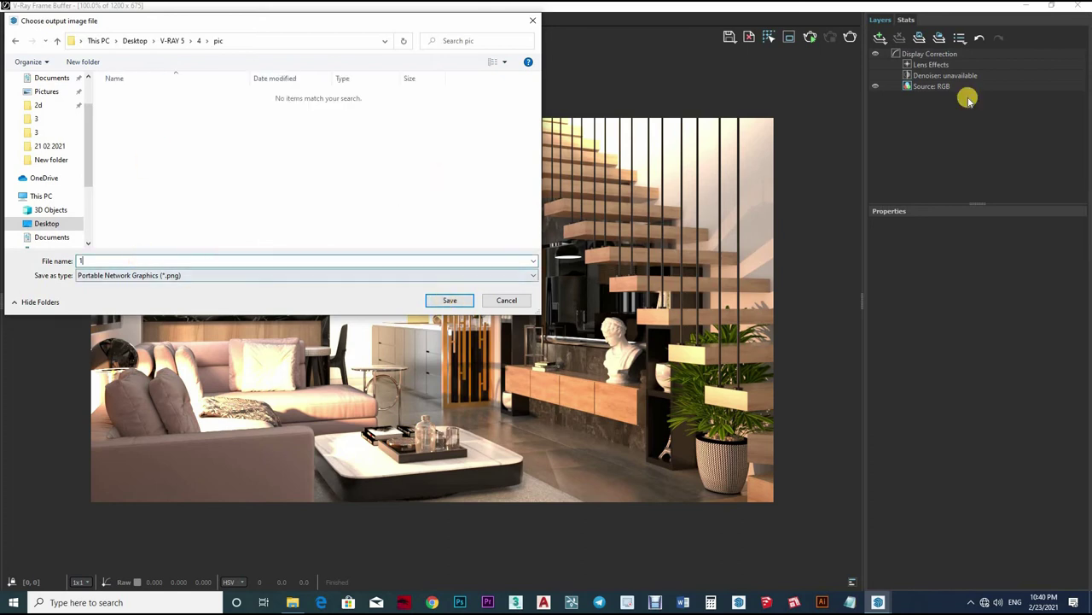
pyautogui.click(879, 38)
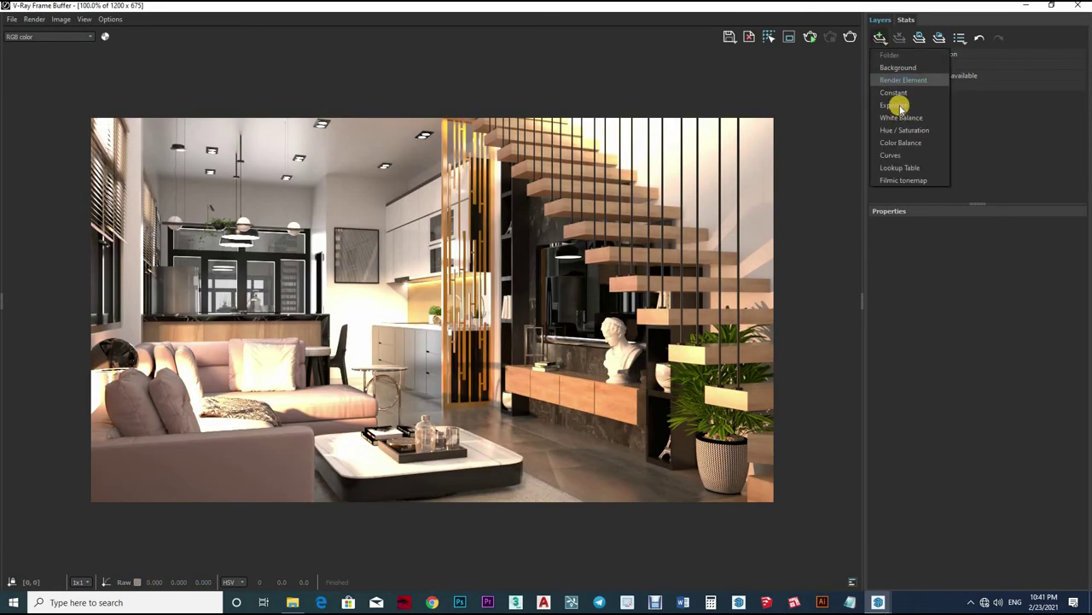
# Add an Exposure layer with exposure 0.638, highlight burn 0.221 and contrast -0.121.
pyautogui.click(897, 102)
pyautogui.moveTo(956, 301); pyautogui.dragTo(941, 301)
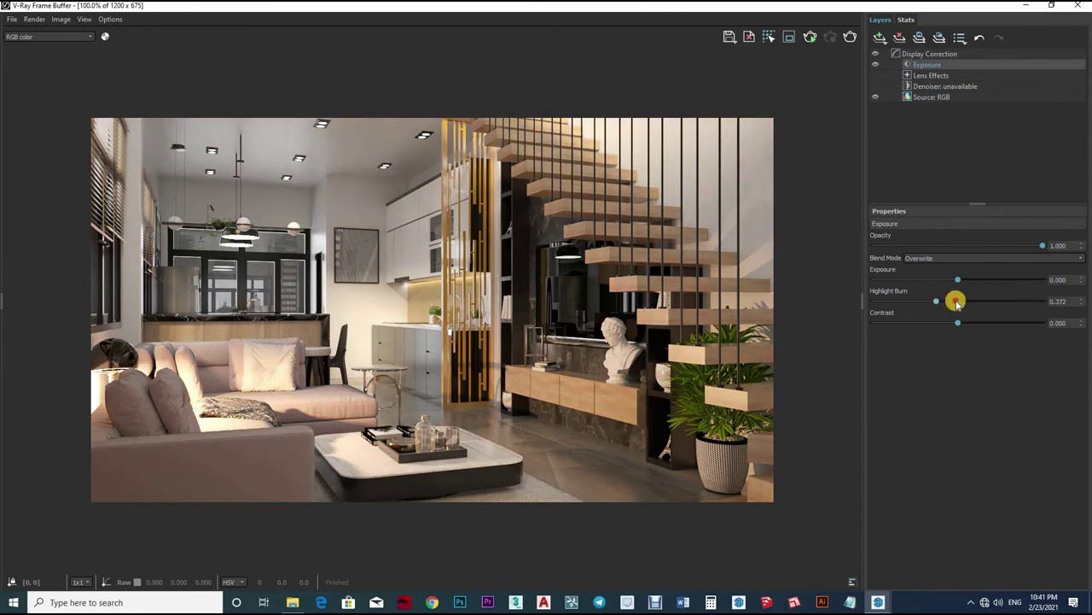
pyautogui.click(962, 279)
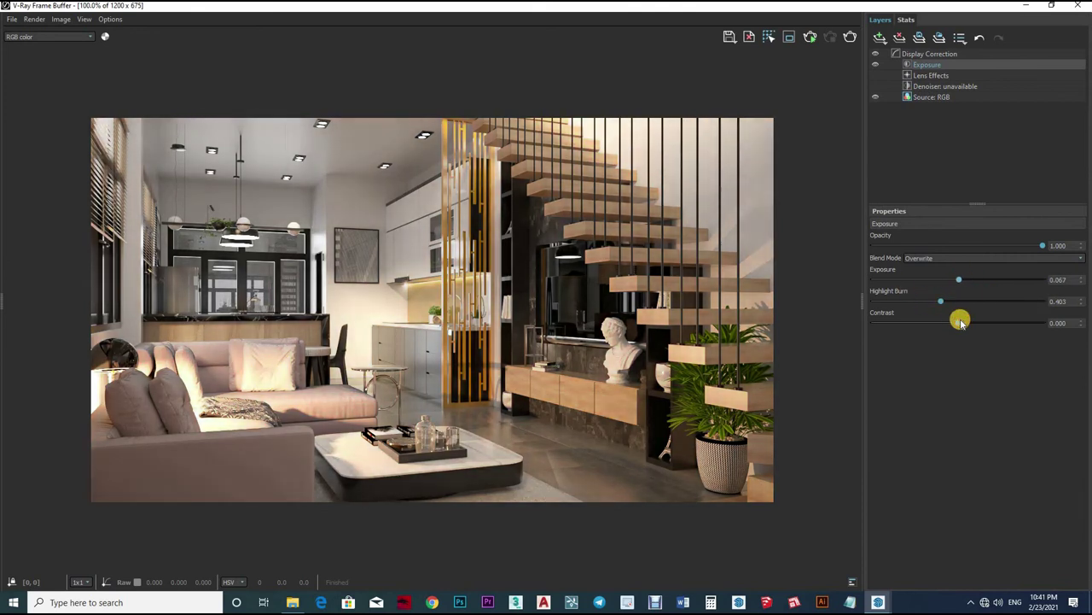
pyautogui.moveTo(959, 322)
pyautogui.mouseDown()
pyautogui.moveTo(921, 323)
pyautogui.moveTo(944, 328)
pyautogui.moveTo(910, 302)
pyautogui.moveTo(949, 322)
pyautogui.mouseUp()
pyautogui.click(953, 323)
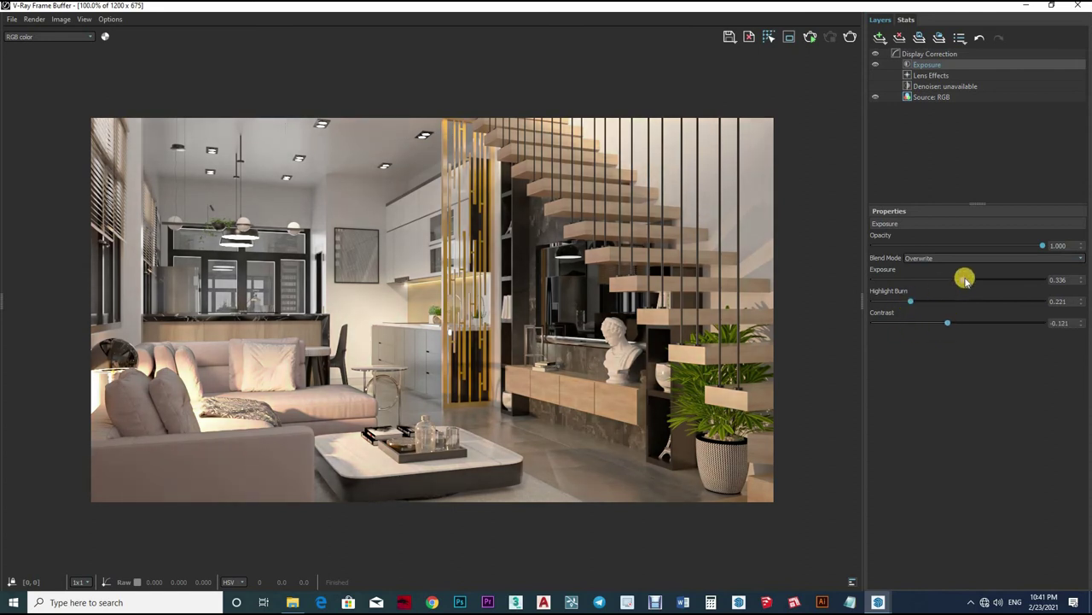
pyautogui.moveTo(972, 280); pyautogui.dragTo(969, 280)
# Add a Curves layer and reshape the curve to brighten shadows and tone down highlights.
pyautogui.click(880, 38)
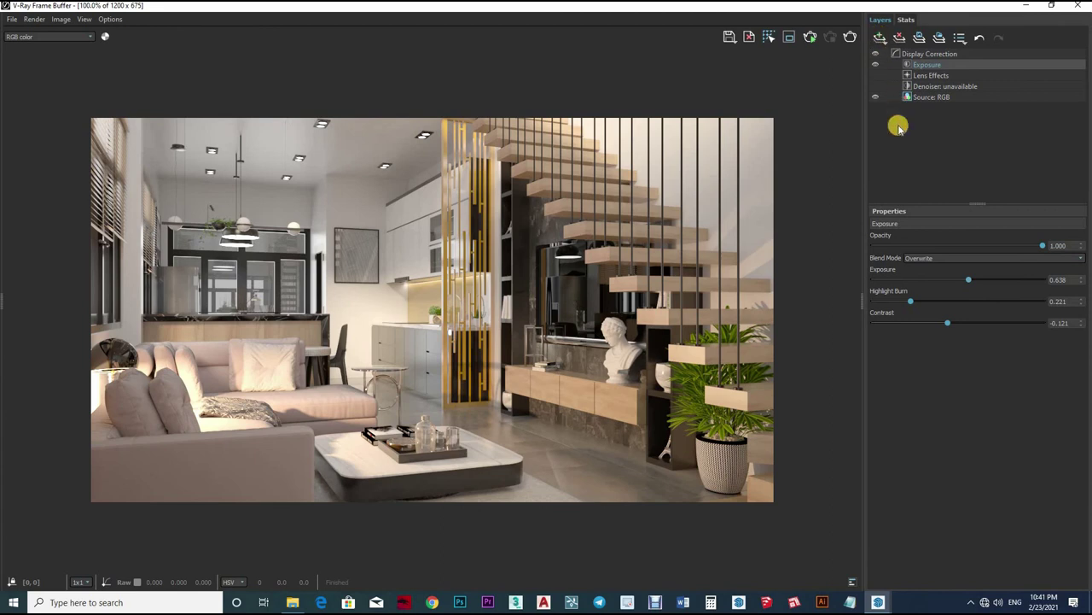
pyautogui.click(891, 156)
pyautogui.moveTo(961, 356); pyautogui.dragTo(957, 346)
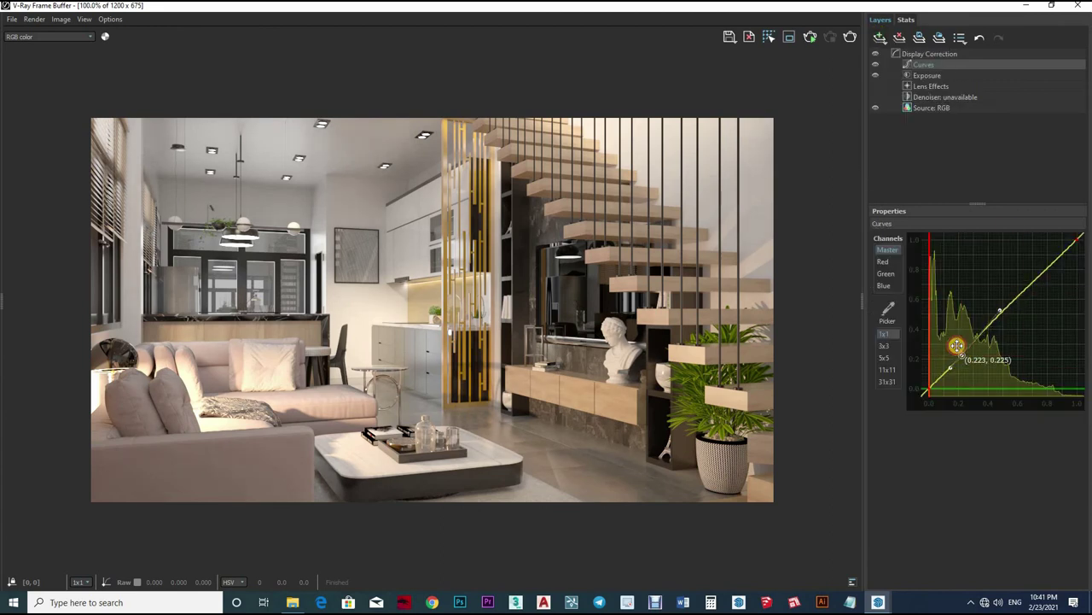
pyautogui.moveTo(1031, 275); pyautogui.dragTo(1037, 285)
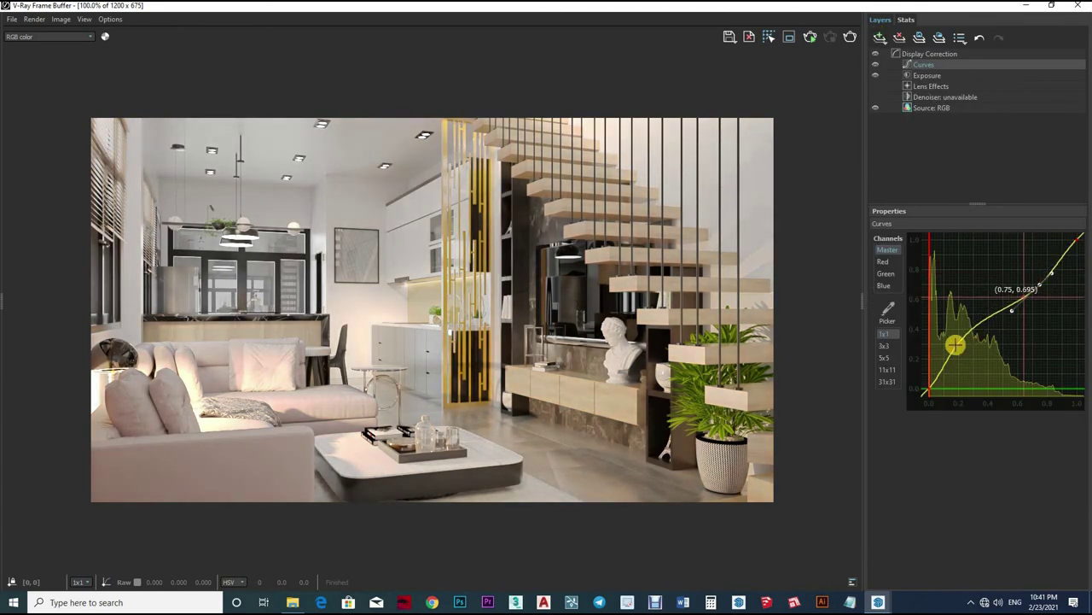
pyautogui.moveTo(954, 344); pyautogui.dragTo(965, 345)
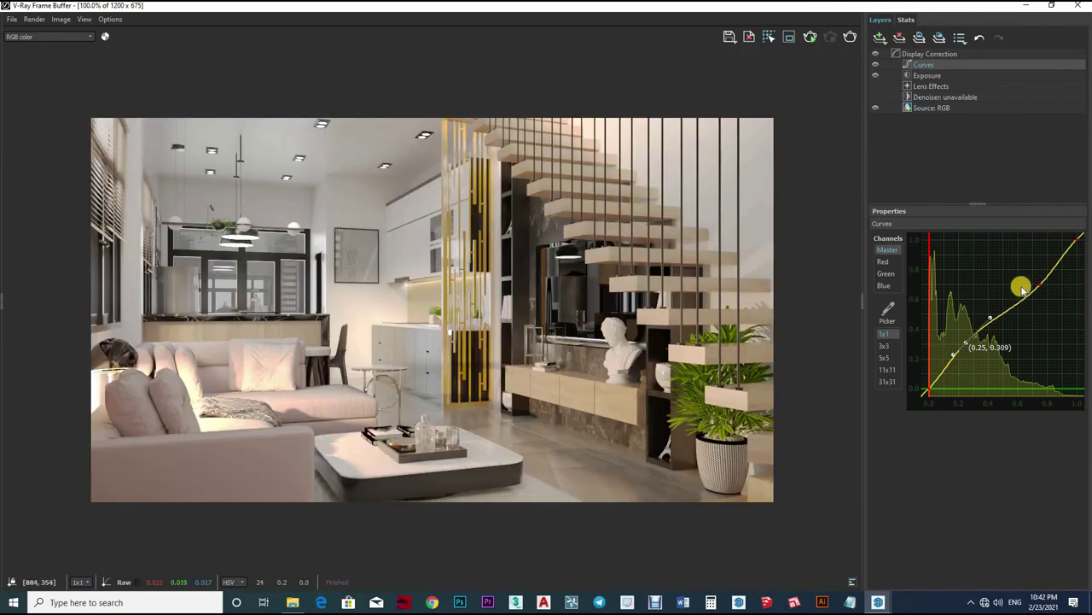
# Bring up the save dialog for the corrected render and cancel it, leaving the final image shown.
pyautogui.click(730, 36)
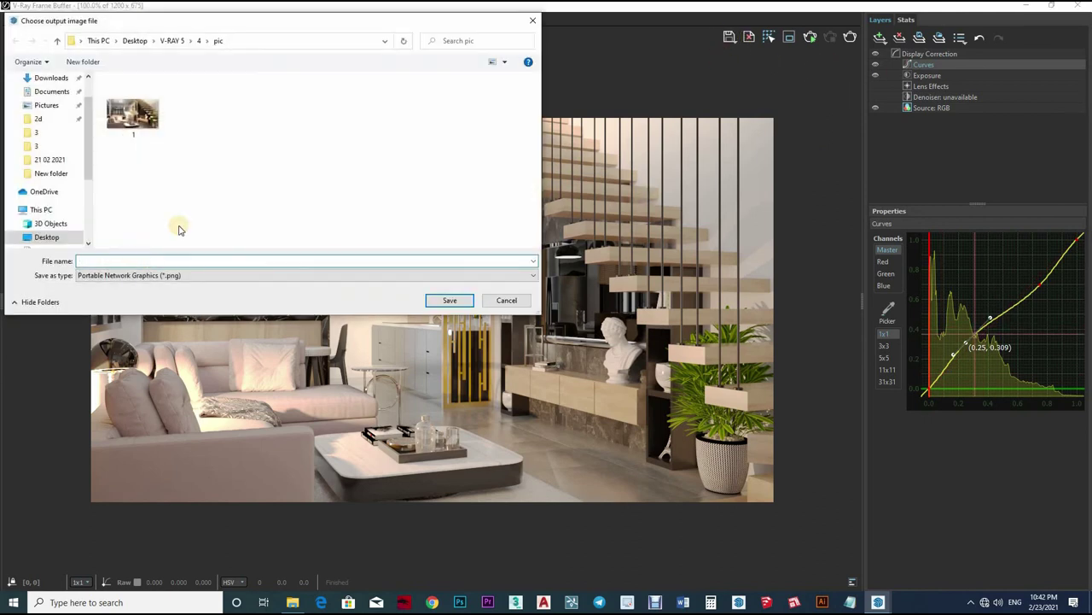
pyautogui.write('2')
pyautogui.click(453, 300)
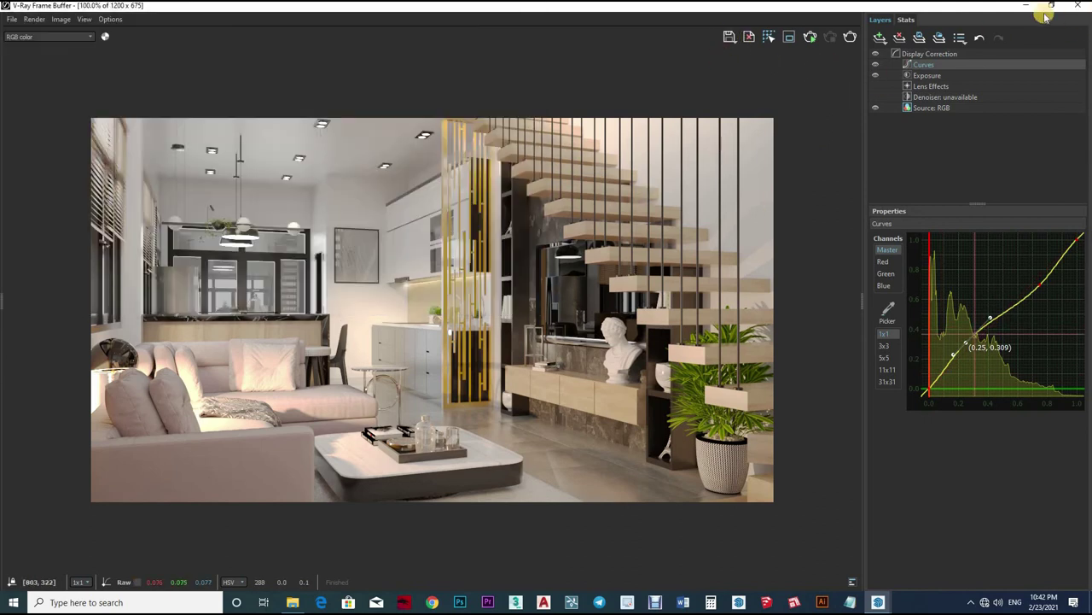